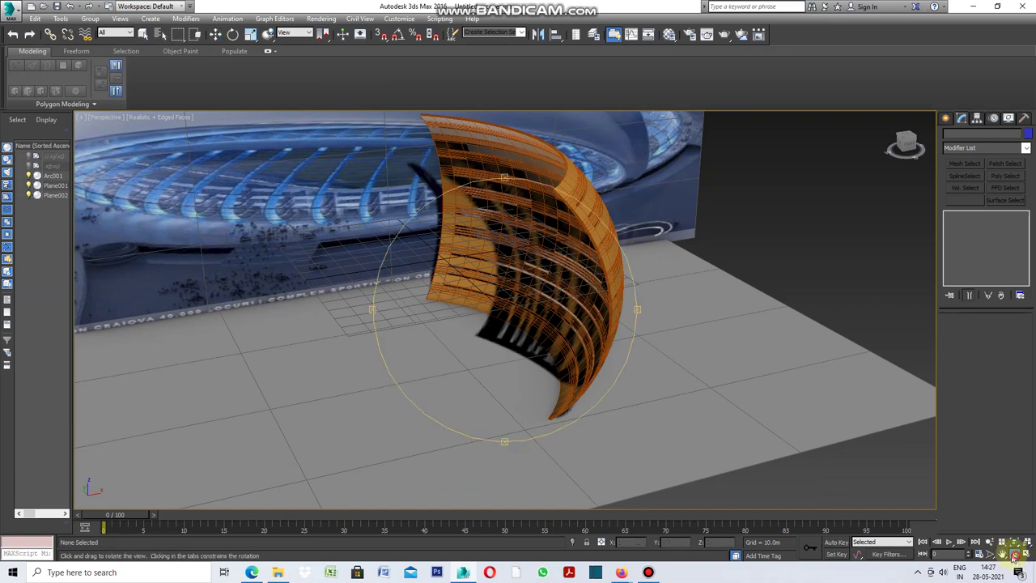
- Orbit the perspective view, then restore the four-view Top, Front, Left and Perspective layout
mouse_move(640, 312)
left_mouse_down()
mouse_move(513, 313)
mouse_move(662, 295)
mouse_move(558, 321)
mouse_move(629, 308)
left_mouse_up()
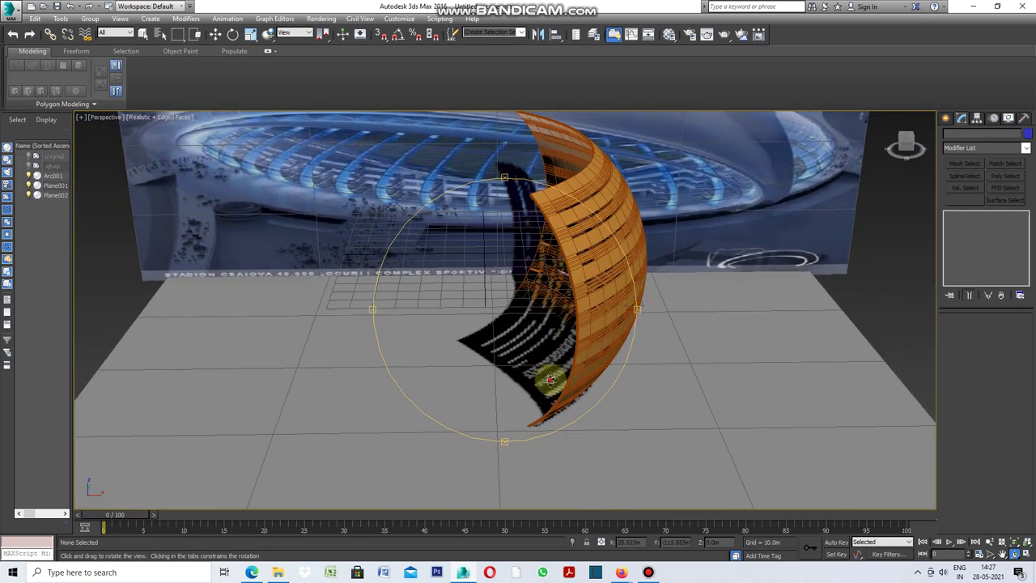
left_click_drag(549, 379, 543, 391)
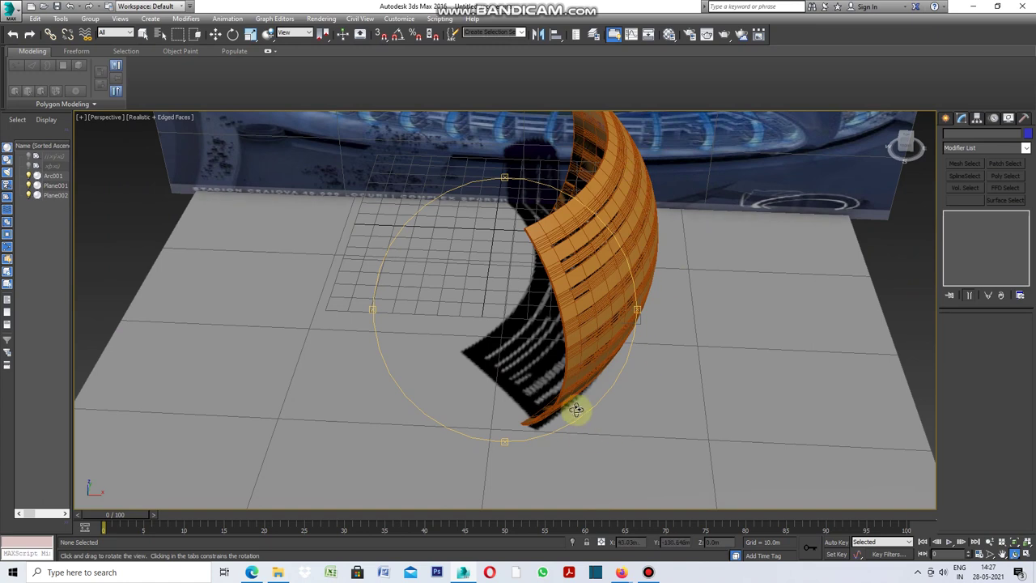
left_click(81, 117)
left_click(103, 132)
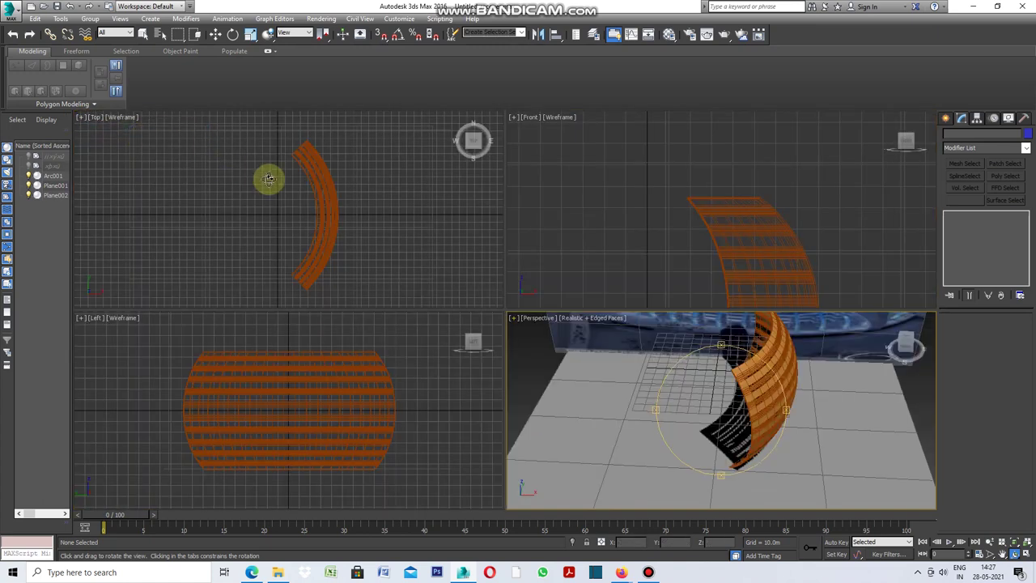
- Draw Arc002, a 96.395m-radius arc, in the Top view to the right of the facade
left_click(947, 120)
left_click(961, 135)
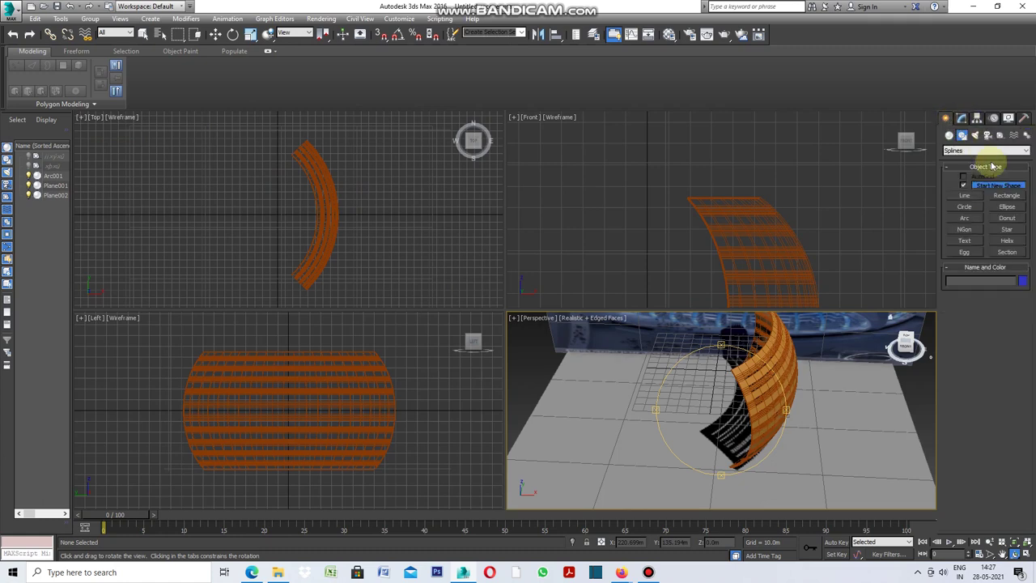
left_click(965, 220)
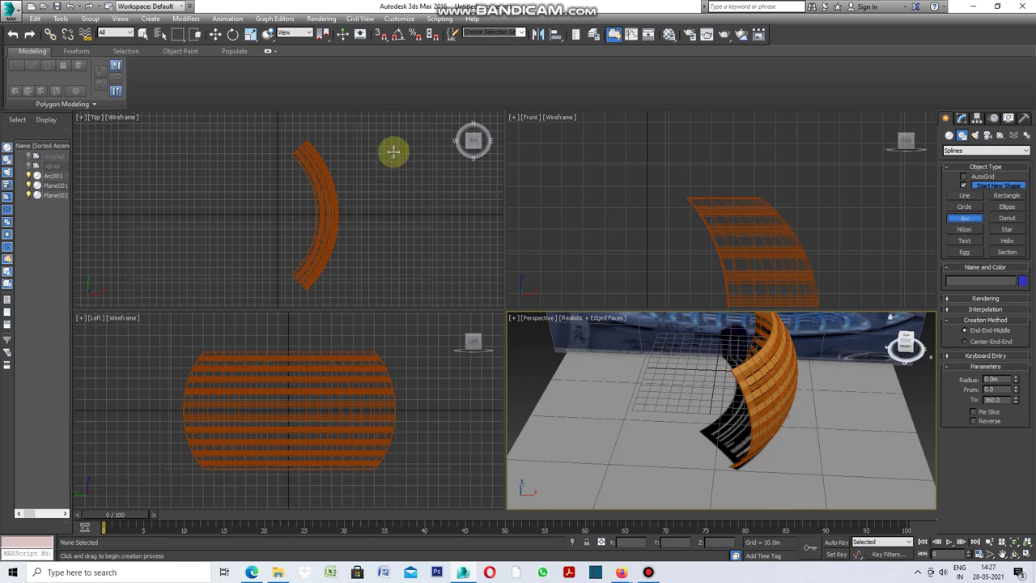
left_click_drag(392, 147, 392, 265)
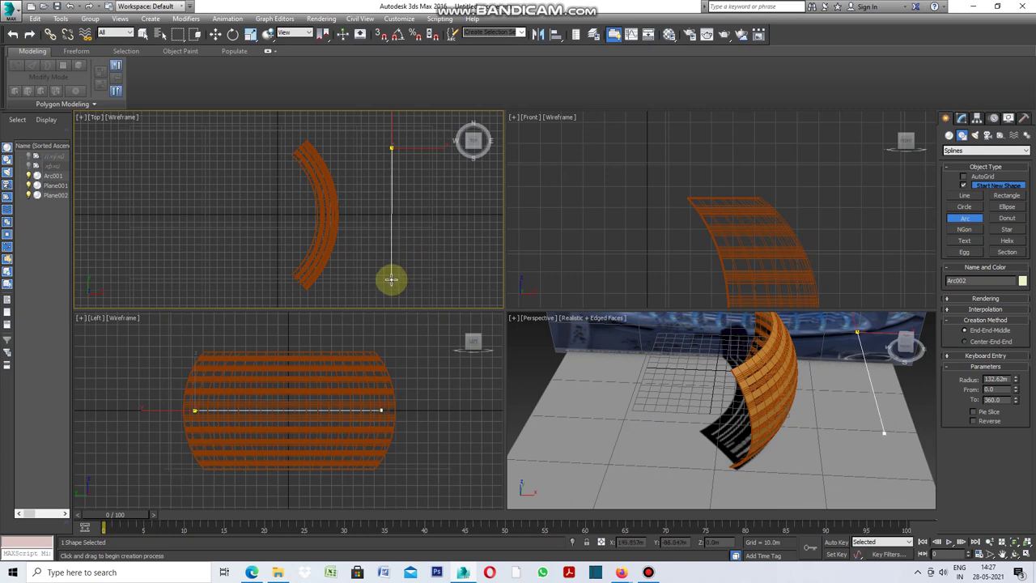
left_click_drag(392, 279, 393, 278)
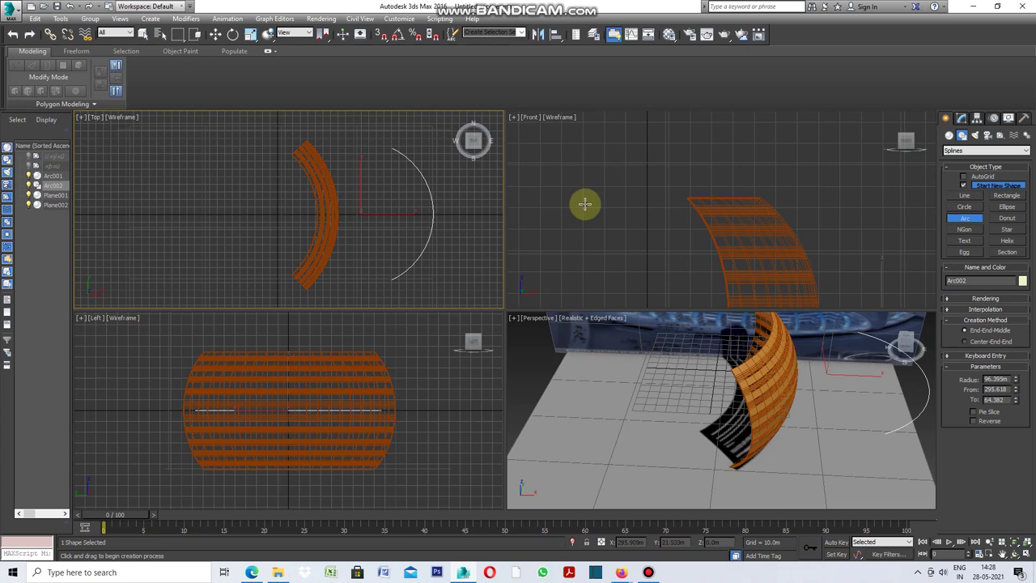
left_click(514, 117)
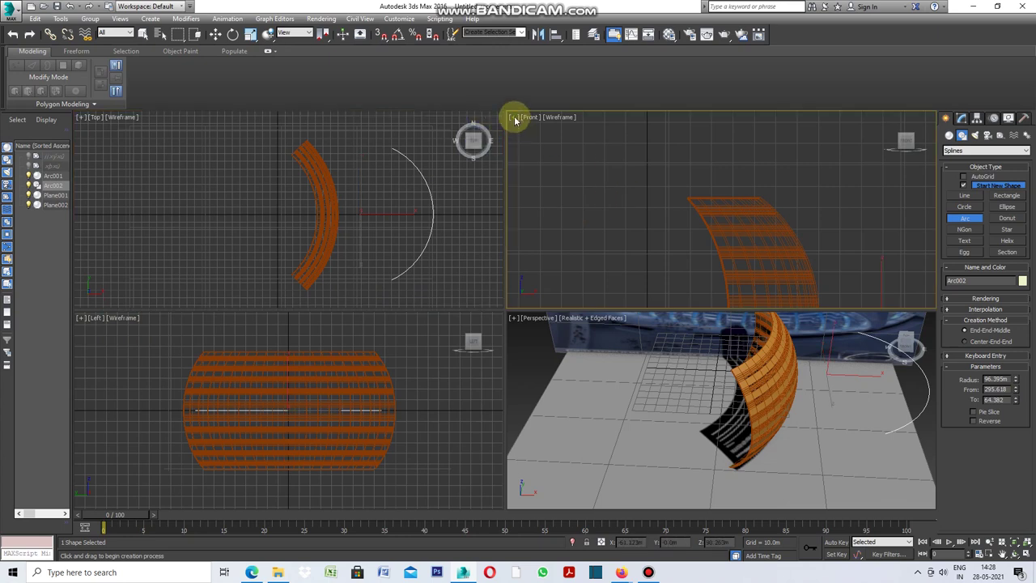
left_click(514, 118)
- Maximize the Front view and draw Arc003, an 85.696m-radius arc bulging right of the facade
left_click(539, 129)
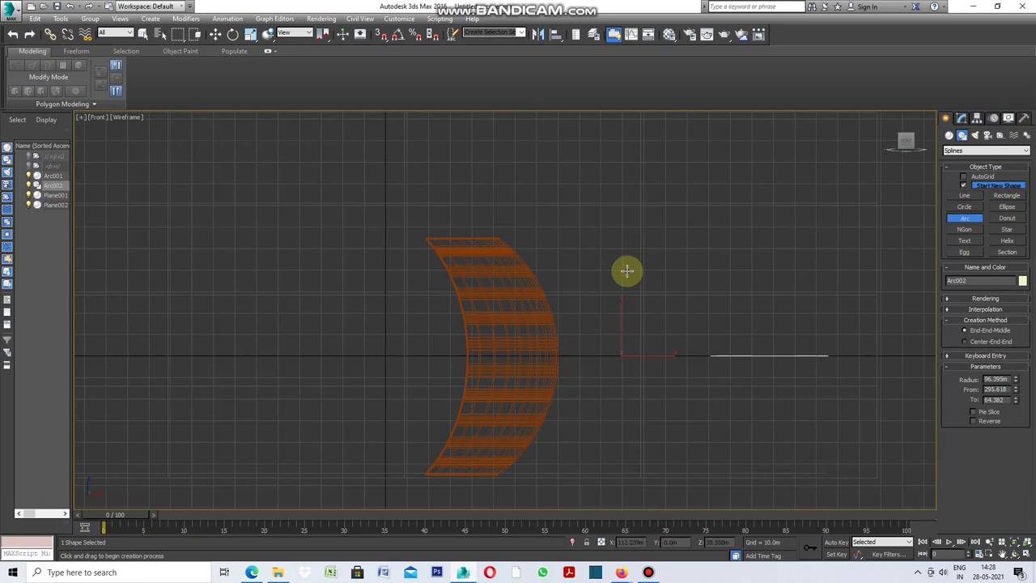
left_click(970, 222)
scroll(561, 279, "down", 2)
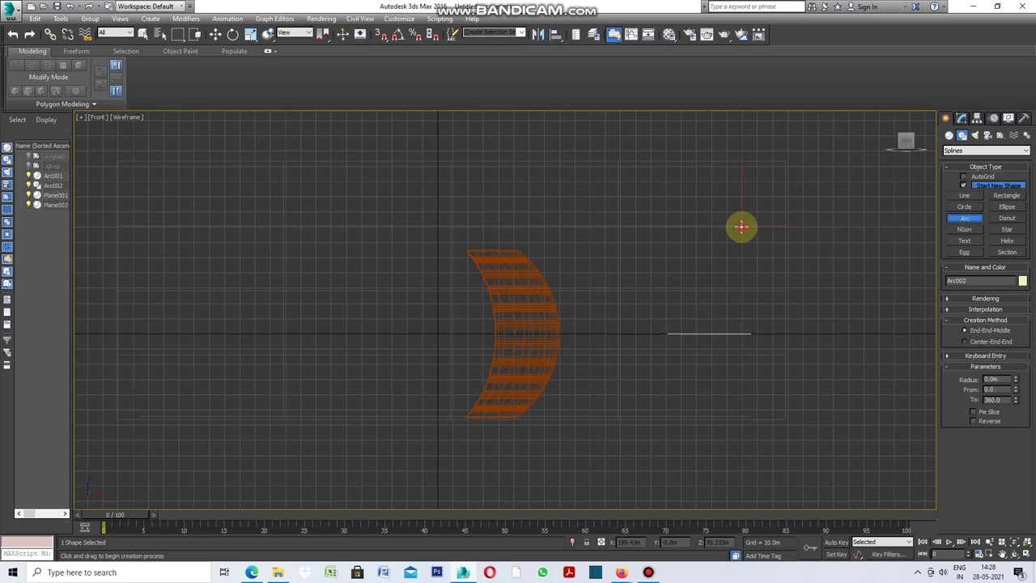
left_click_drag(742, 211, 747, 338)
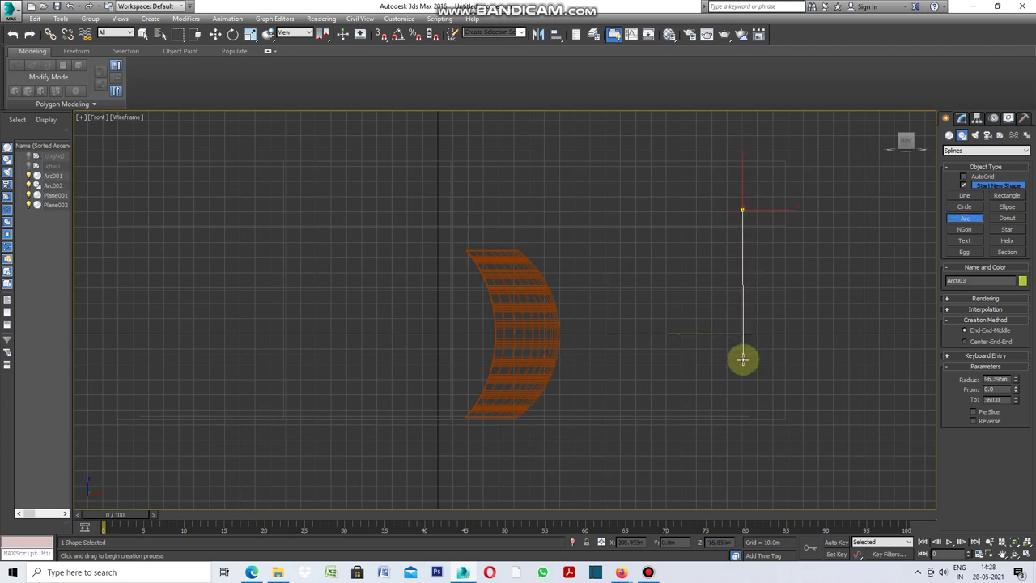
left_click_drag(742, 361, 744, 361)
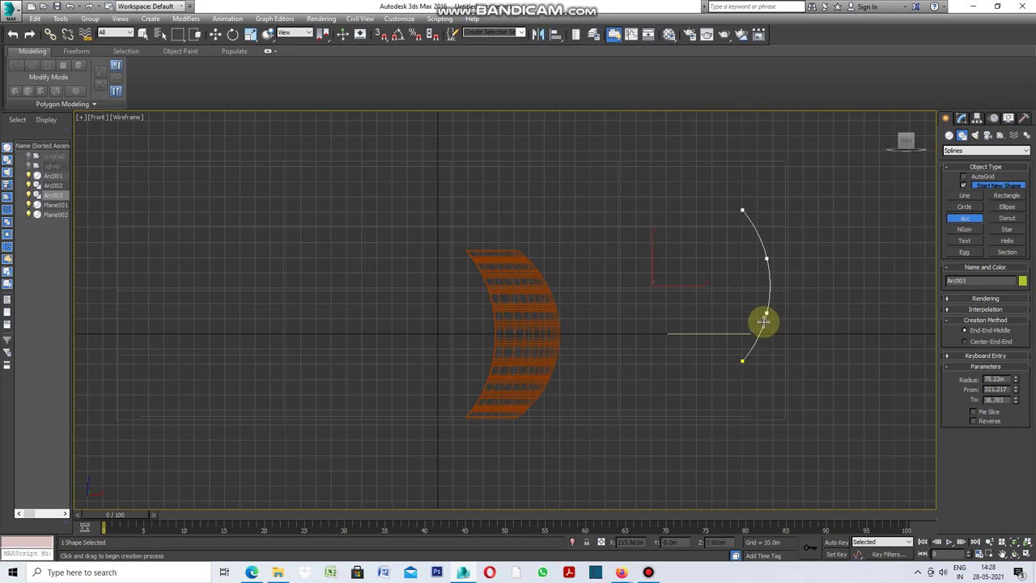
left_click(762, 327)
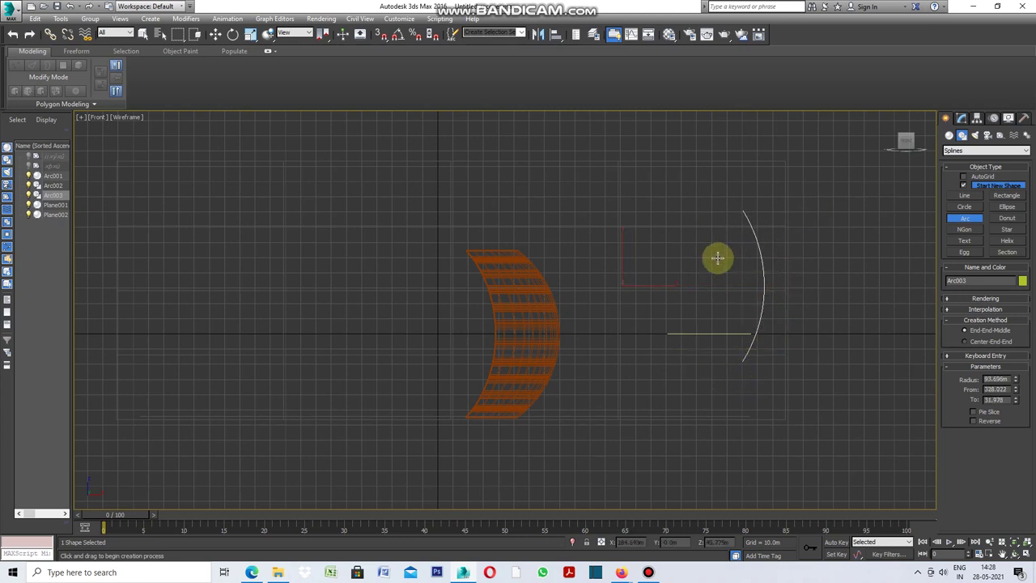
right_click(686, 237)
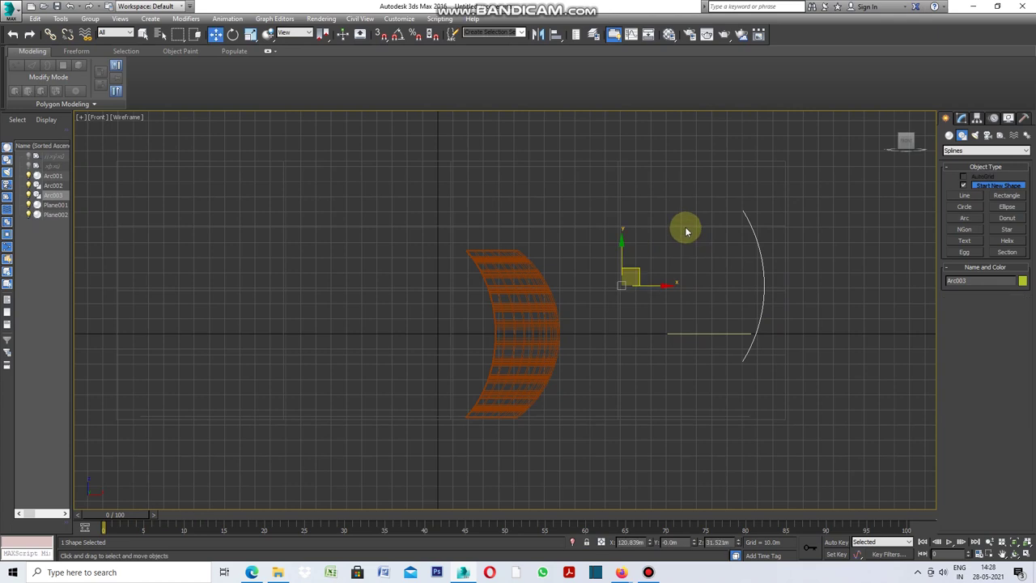
- Convert Arc003 to an Editable Spline and restore the four-viewport layout
right_click(686, 232)
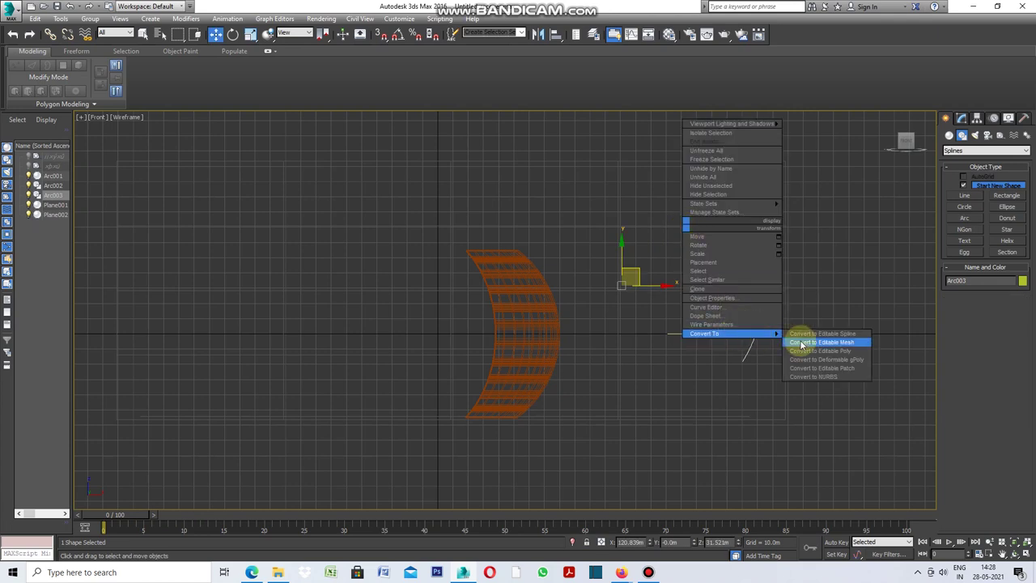
left_click(836, 335)
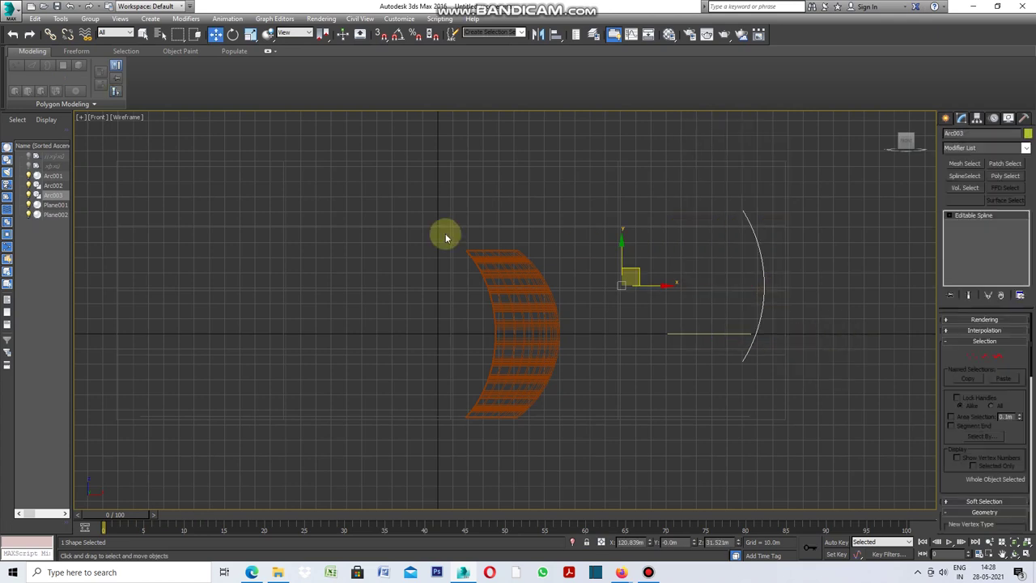
left_click(80, 118)
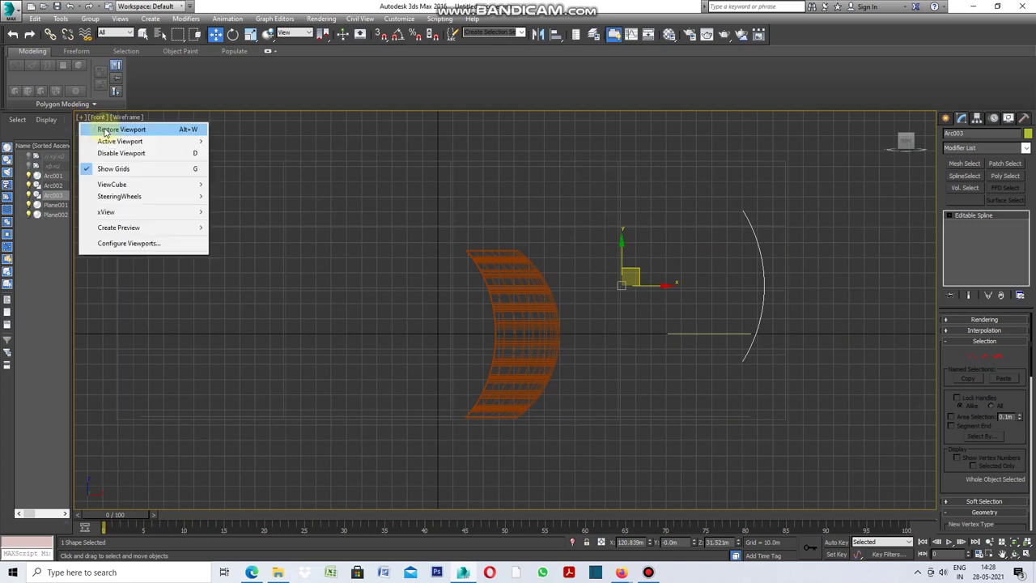
left_click(106, 131)
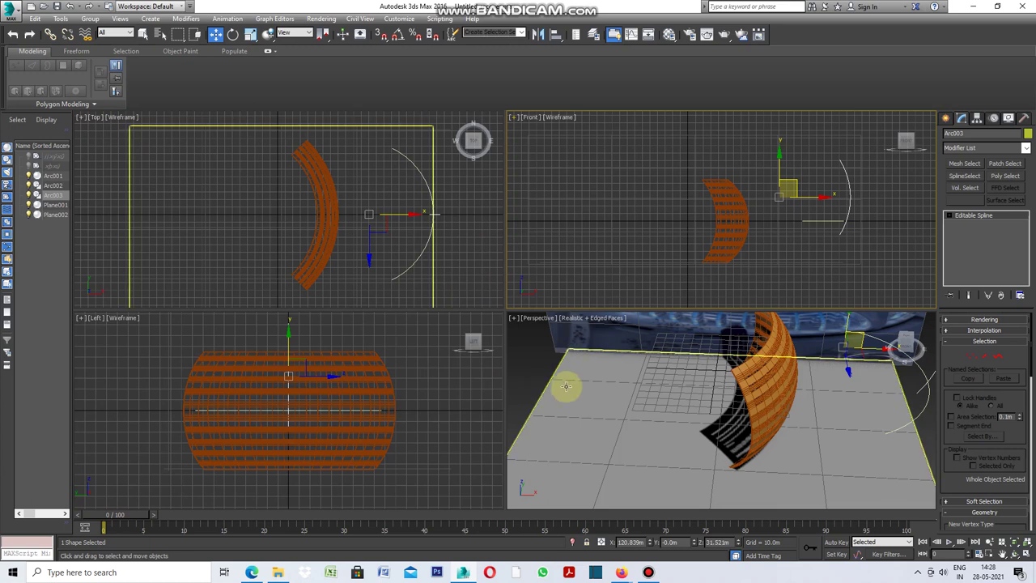
- Maximize the Perspective view and orbit toward the facade and arcs
scroll(589, 393, "down", 3)
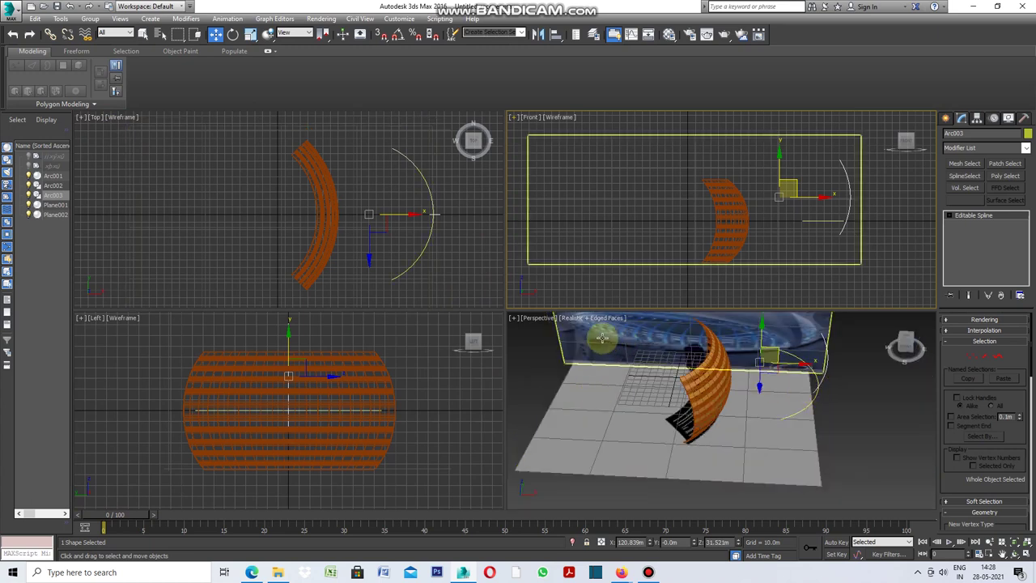
left_click(513, 318)
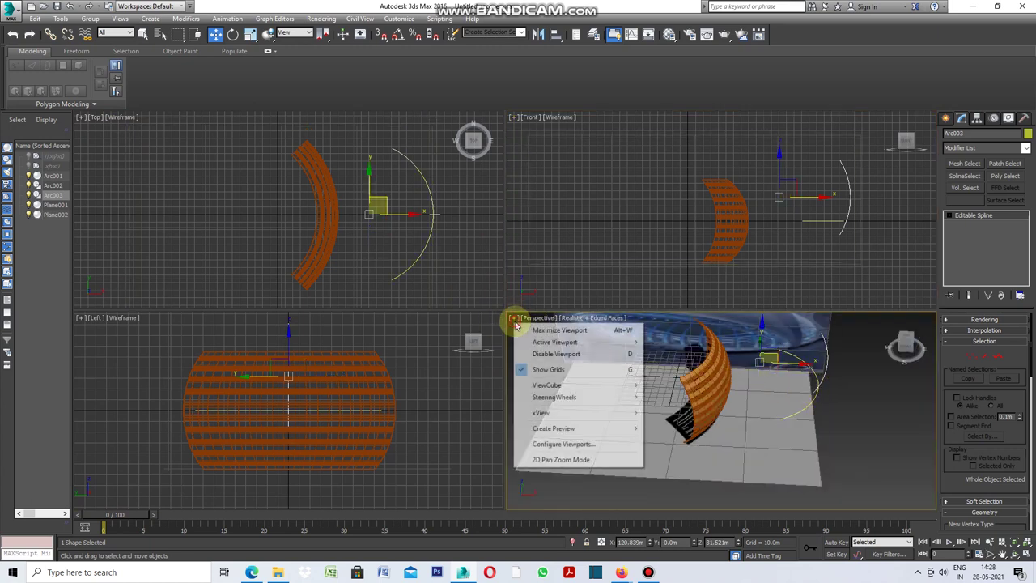
left_click(552, 331)
mouse_move(711, 381)
middle_mouse_down("alt")
mouse_move(719, 232)
mouse_move(704, 185)
middle_mouse_up("alt")
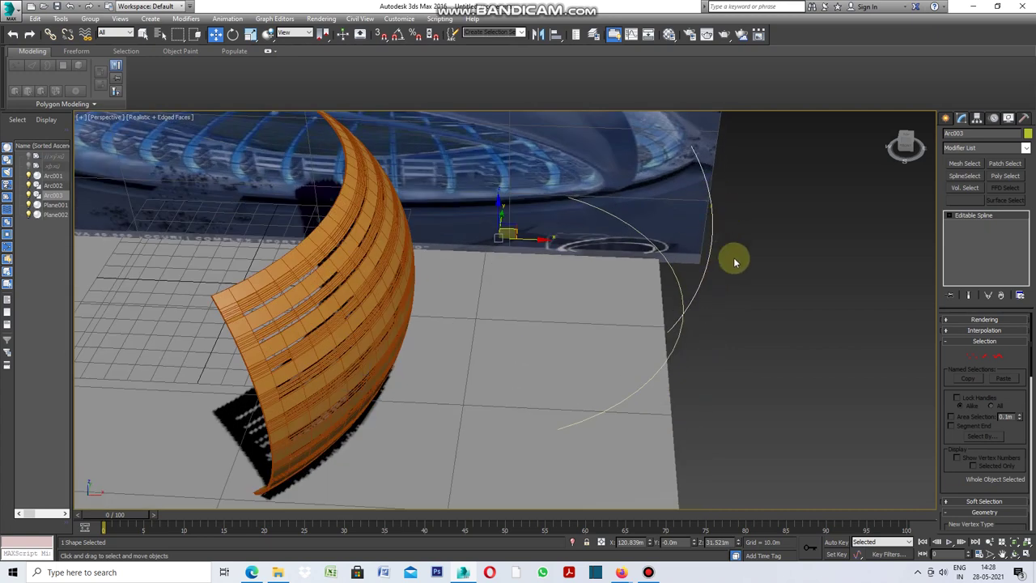
- Add a Sweep modifier to Arc003 using Arc002 as its custom section shape
left_click(1025, 147)
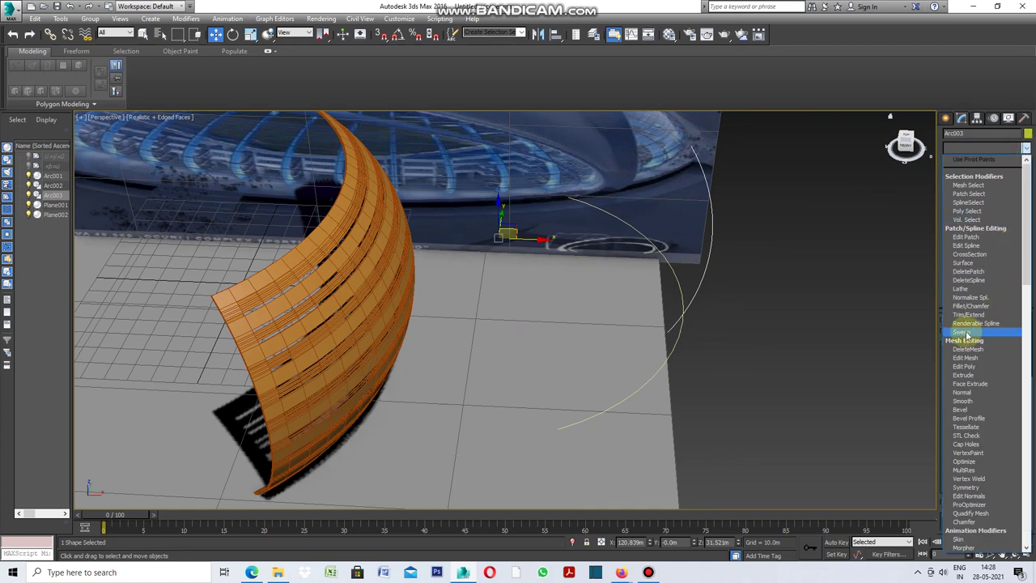
left_click(963, 332)
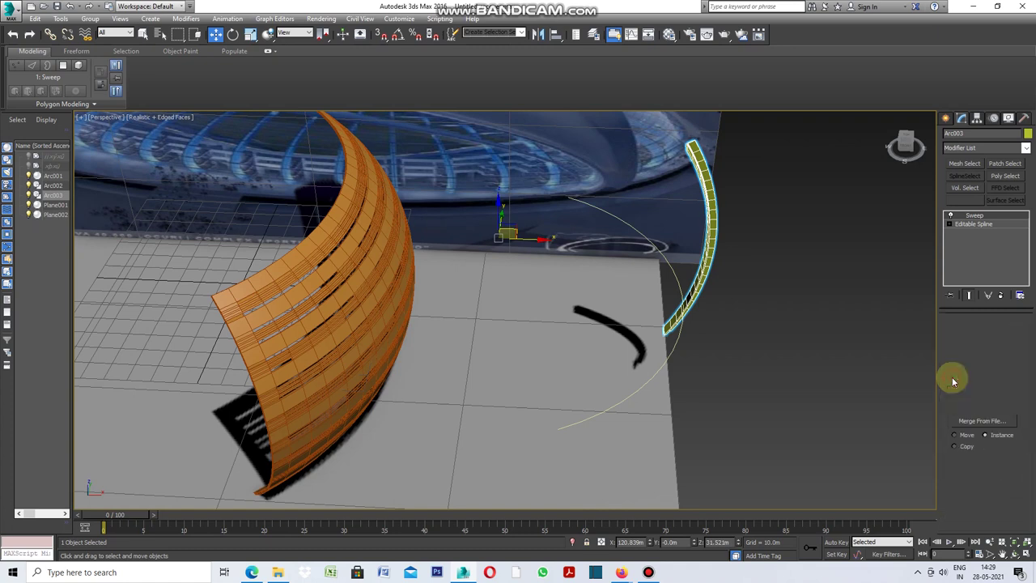
left_click(952, 378)
left_click(959, 408)
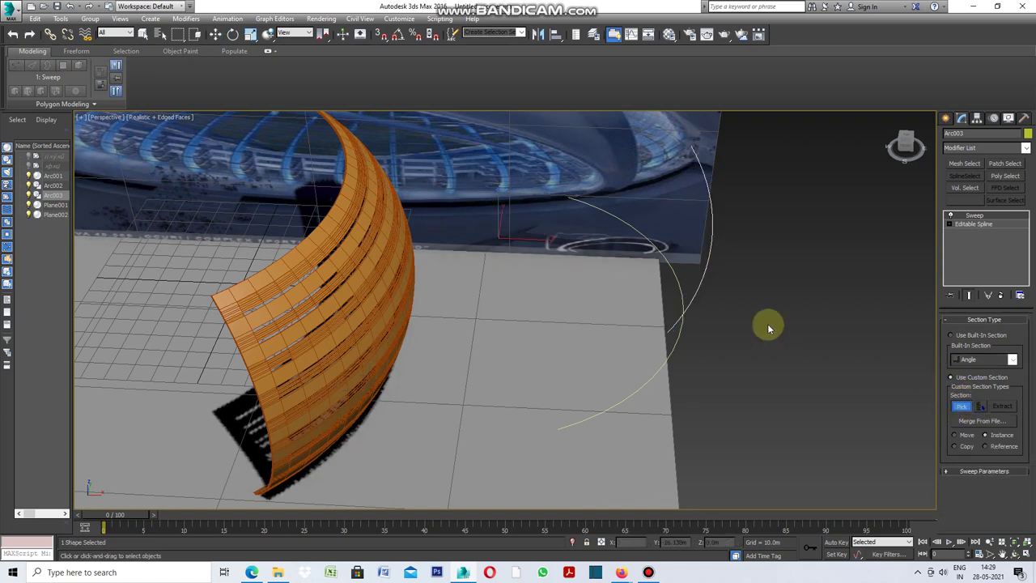
left_click(682, 299)
left_click(627, 317)
- Orbit and zoom the Perspective view to inspect the new yellow swept surface
scroll(630, 318, "down", 2)
scroll(630, 317, "down", 2)
middle_click_drag(643, 313, 769, 278, "alt")
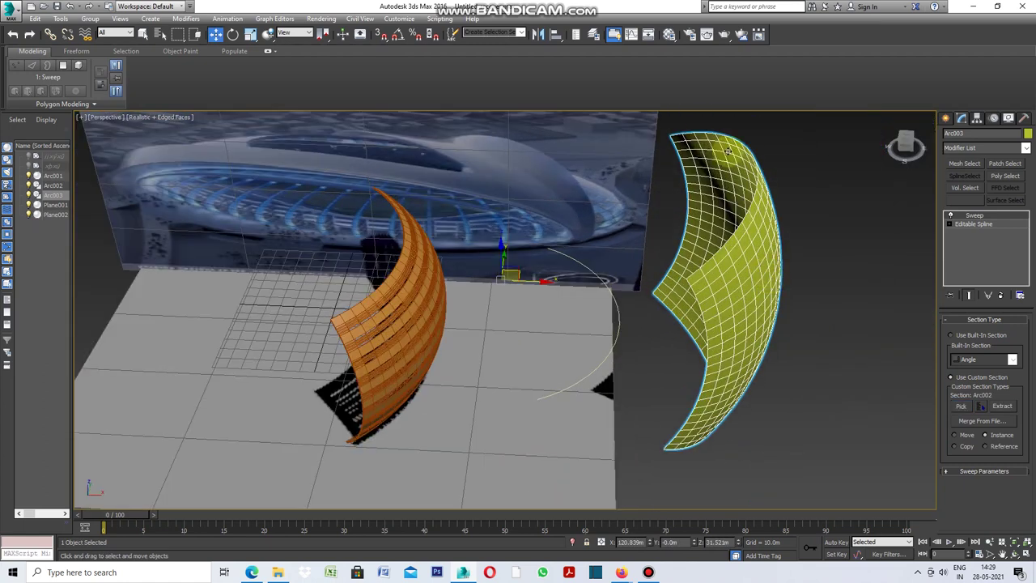
left_click(1014, 555)
mouse_move(629, 309)
left_mouse_down()
mouse_move(513, 302)
mouse_move(631, 313)
mouse_move(657, 293)
mouse_move(634, 298)
mouse_move(644, 298)
left_mouse_up()
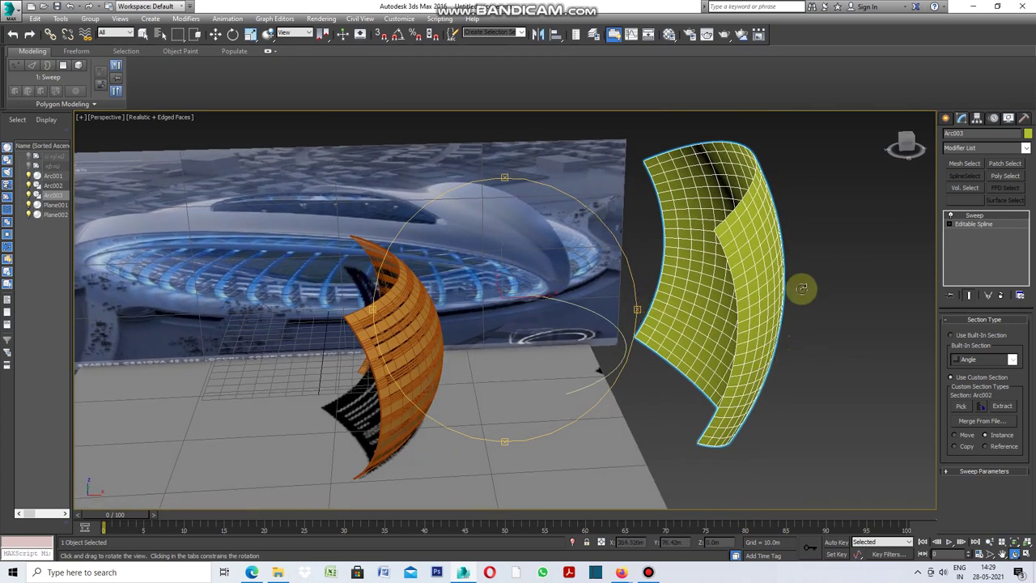
scroll(802, 288, "up", 2)
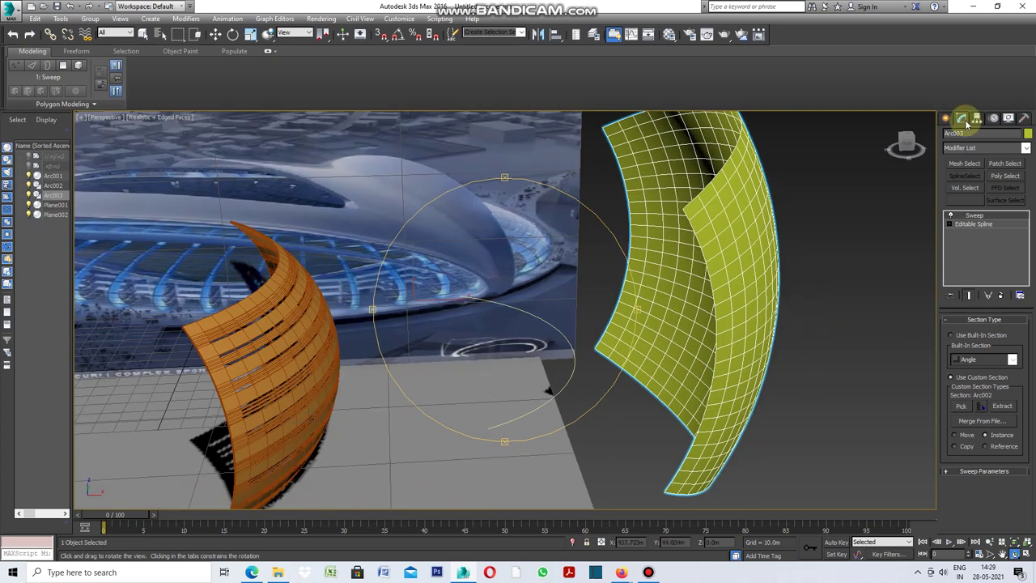
- Add a Shell modifier to the swept surface with a 1.8m Outer Amount
left_click(1026, 150)
left_click_drag(1026, 170, 1026, 359)
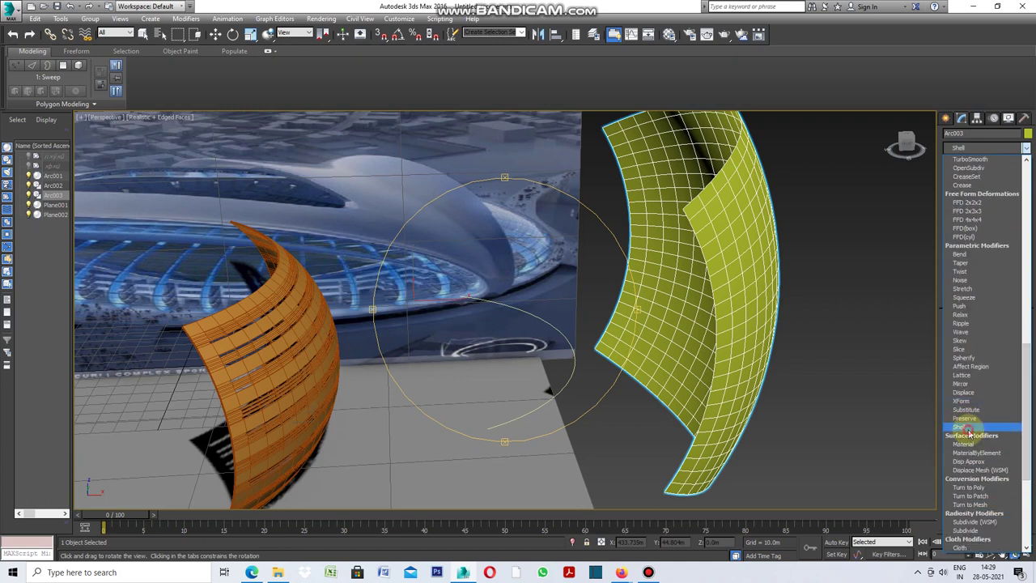
left_click(970, 429)
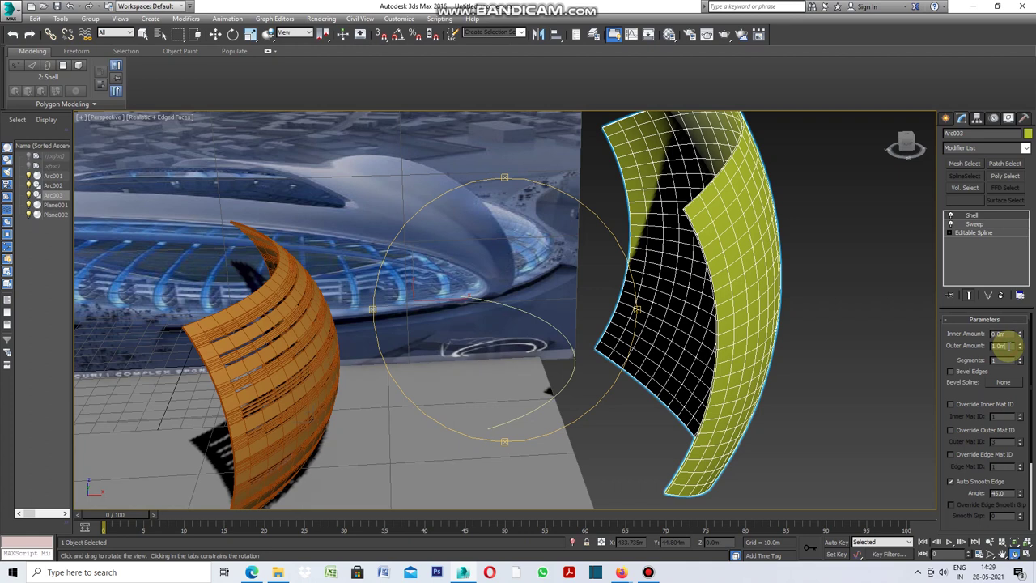
double_click(1010, 345)
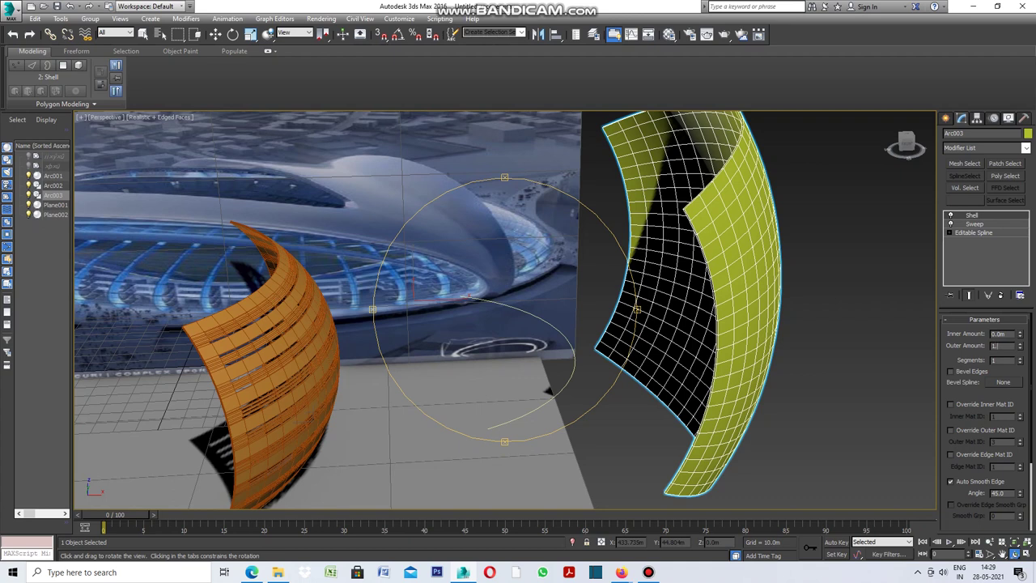
type(".8")
key("Return")
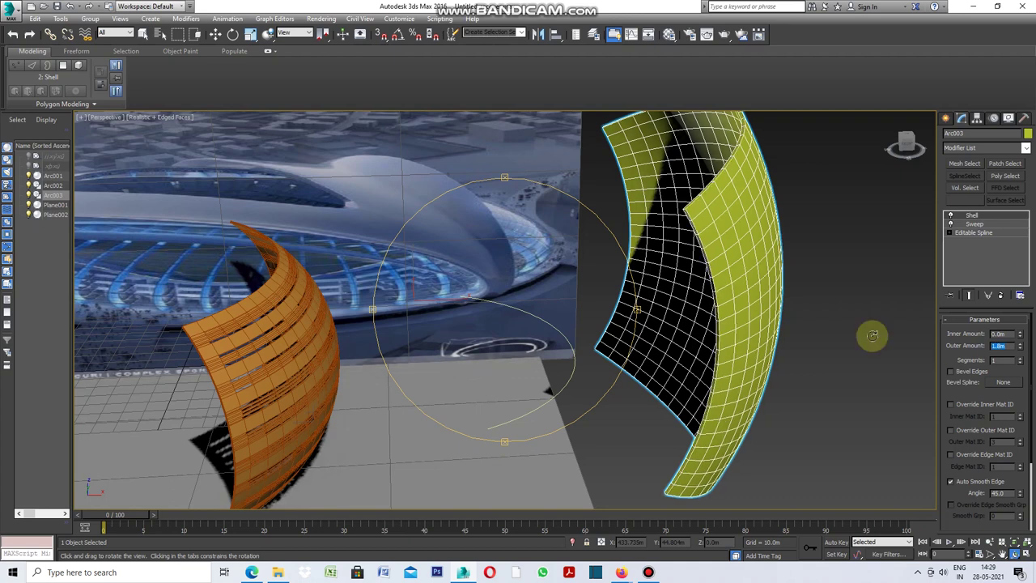
- Orbit and zoom around the shelled yellow surface to inspect its thickness
scroll(688, 264, "up", 1)
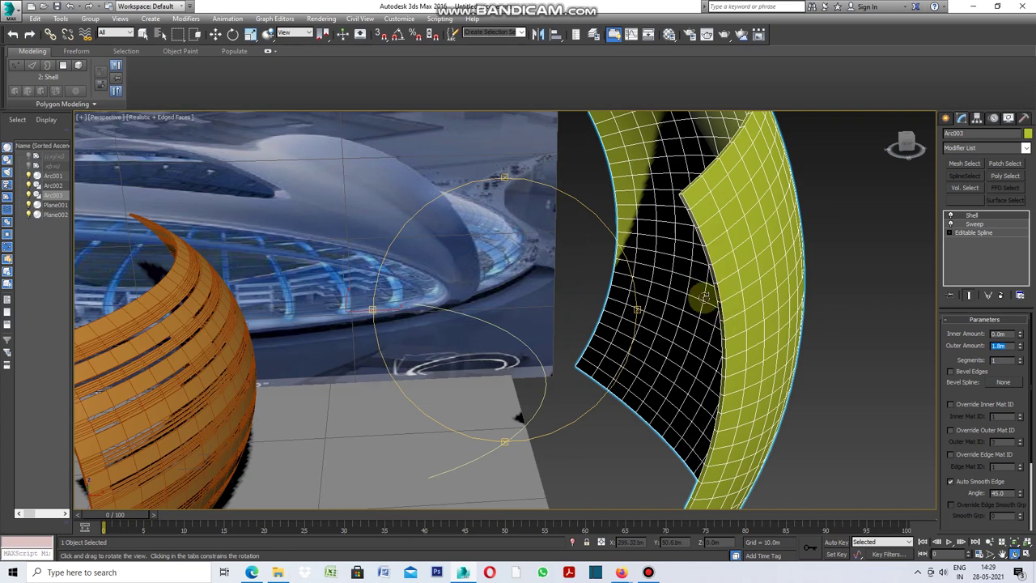
scroll(704, 291, "up", 1)
scroll(696, 312, "up", 1)
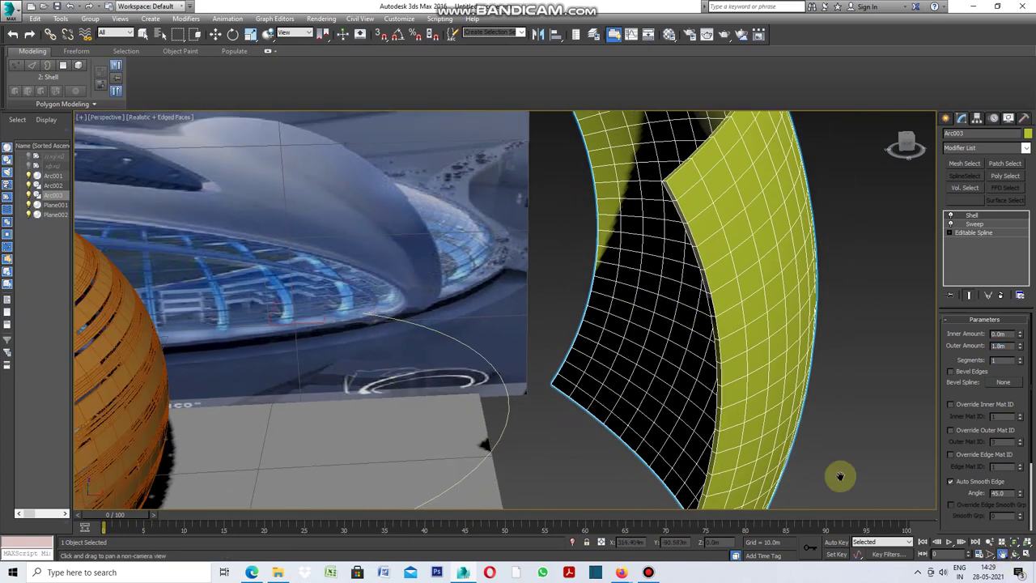
left_click_drag(840, 474, 608, 370)
left_click(1003, 554)
mouse_move(641, 310)
left_mouse_down()
mouse_move(476, 300)
mouse_move(582, 305)
left_mouse_up()
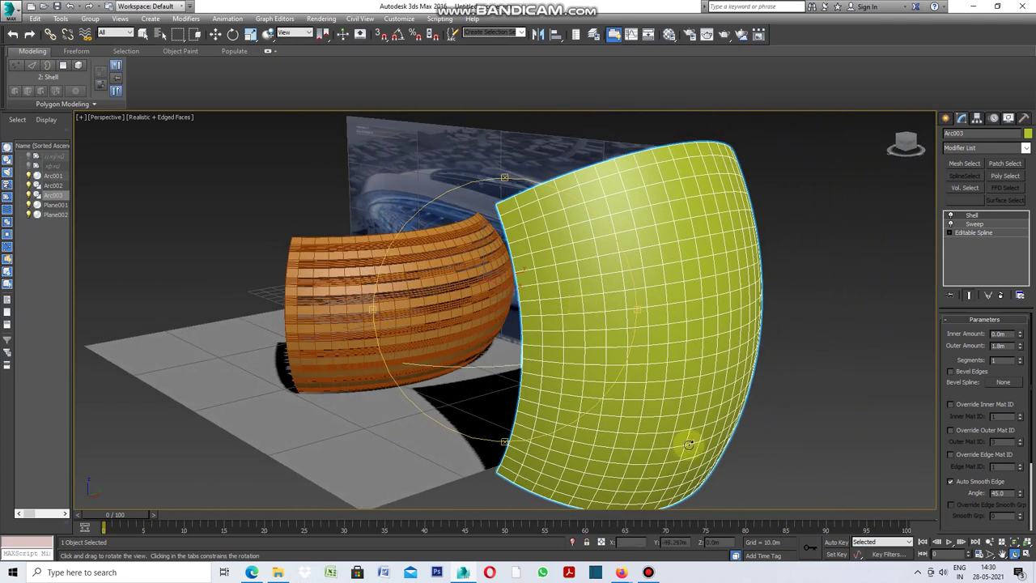
scroll(662, 422, "up", 3)
scroll(661, 423, "down", 3)
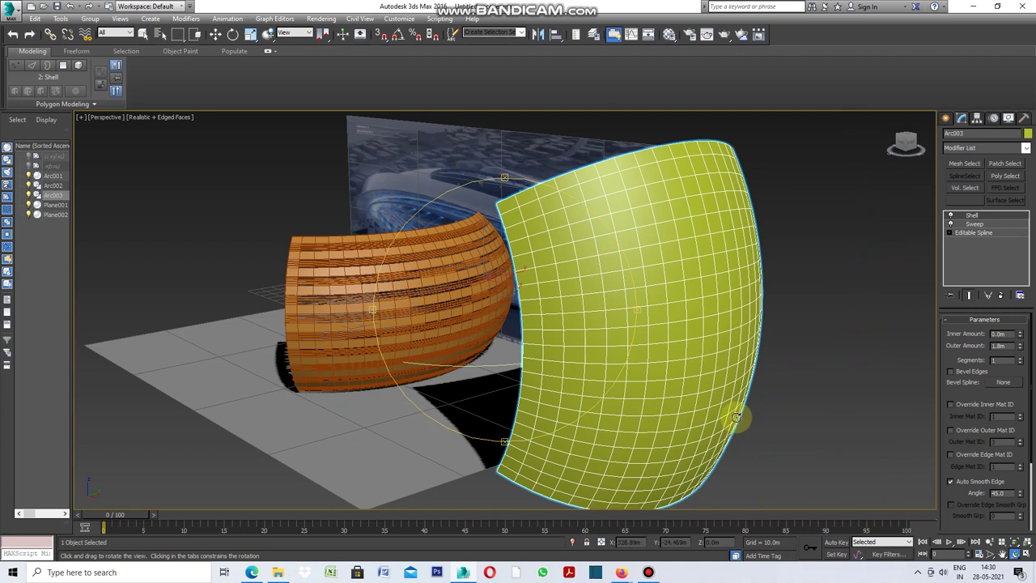
right_click(837, 423)
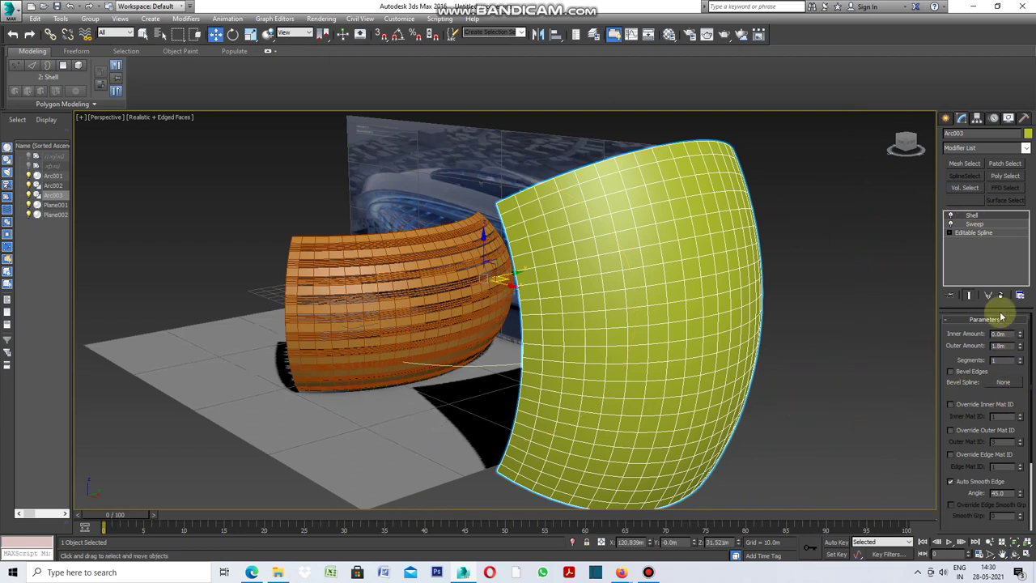
right_click(739, 223)
mouse_move(781, 329)
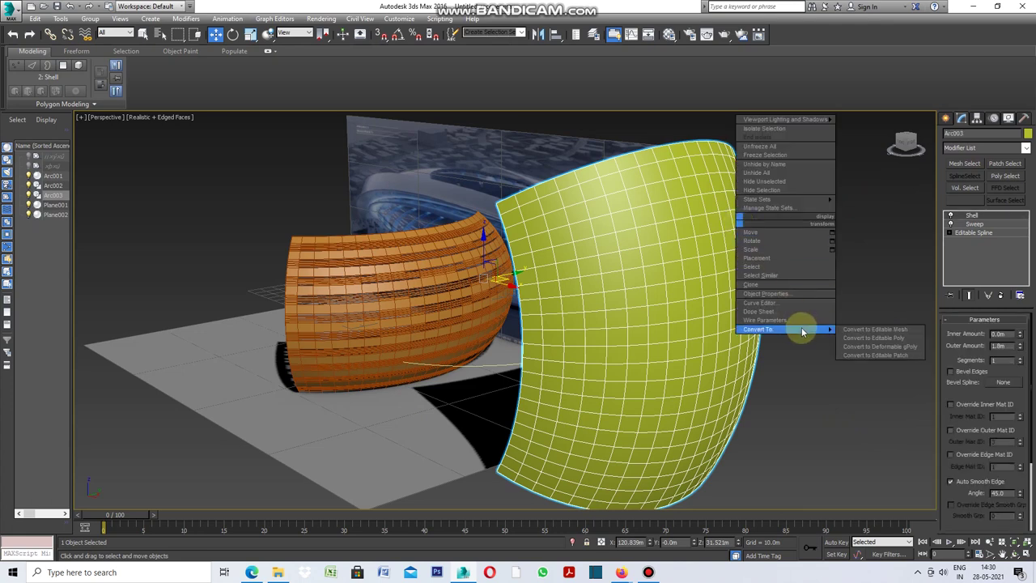
- Convert the shelled surface to an Editable Poly and enter Edge mode with Dot Loop
left_click(863, 338)
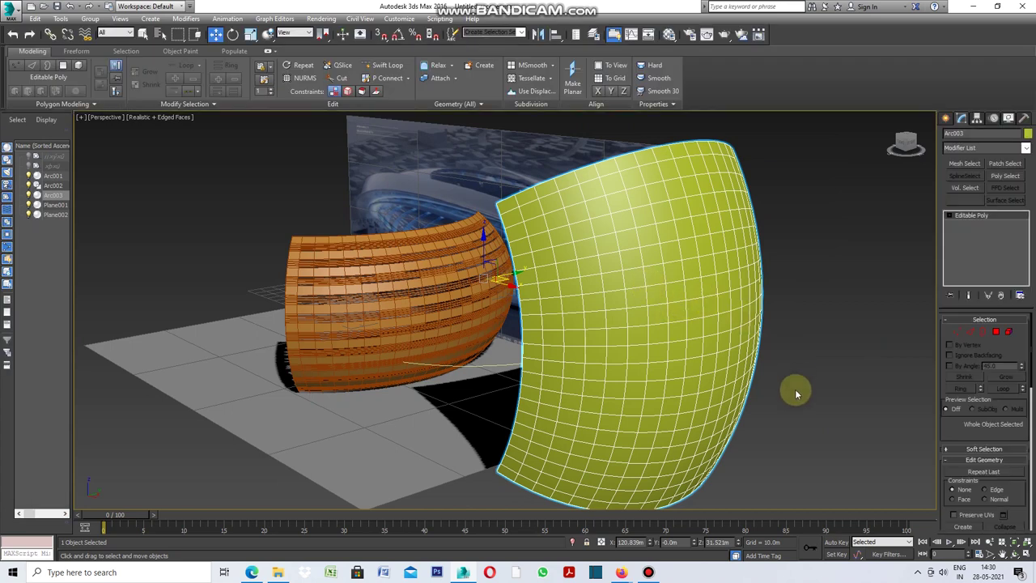
left_click(972, 332)
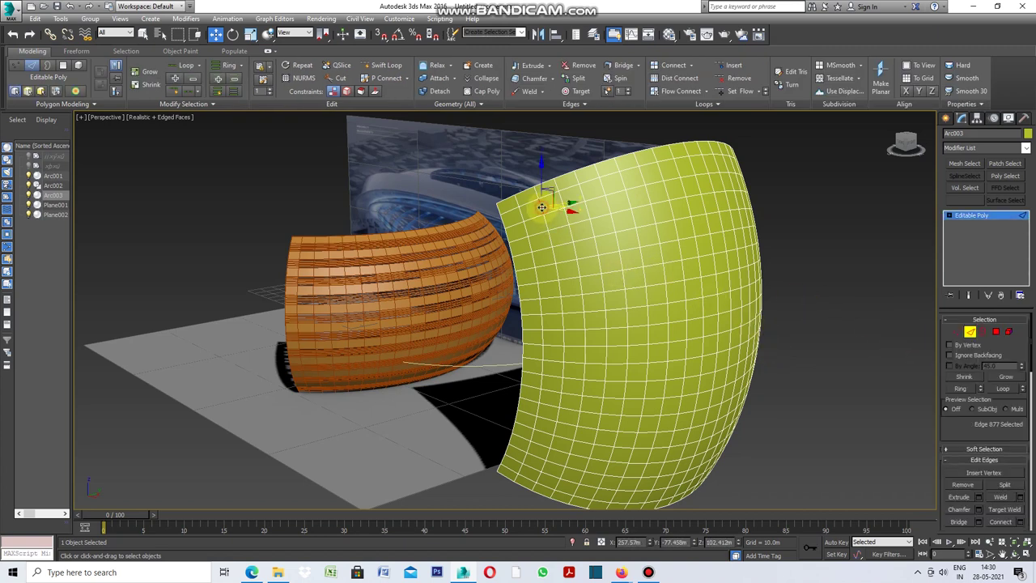
left_click(199, 94)
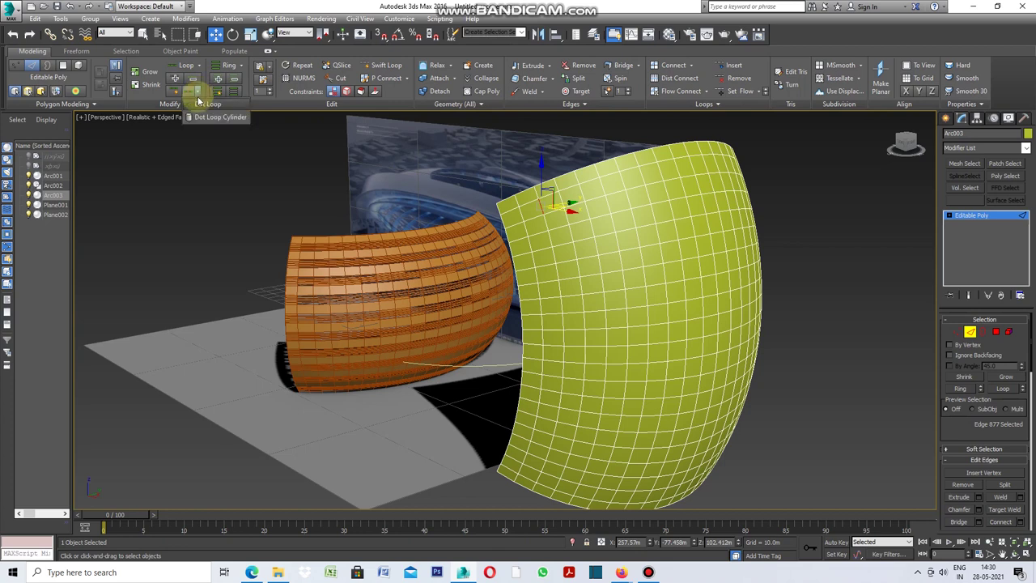
left_click(199, 93)
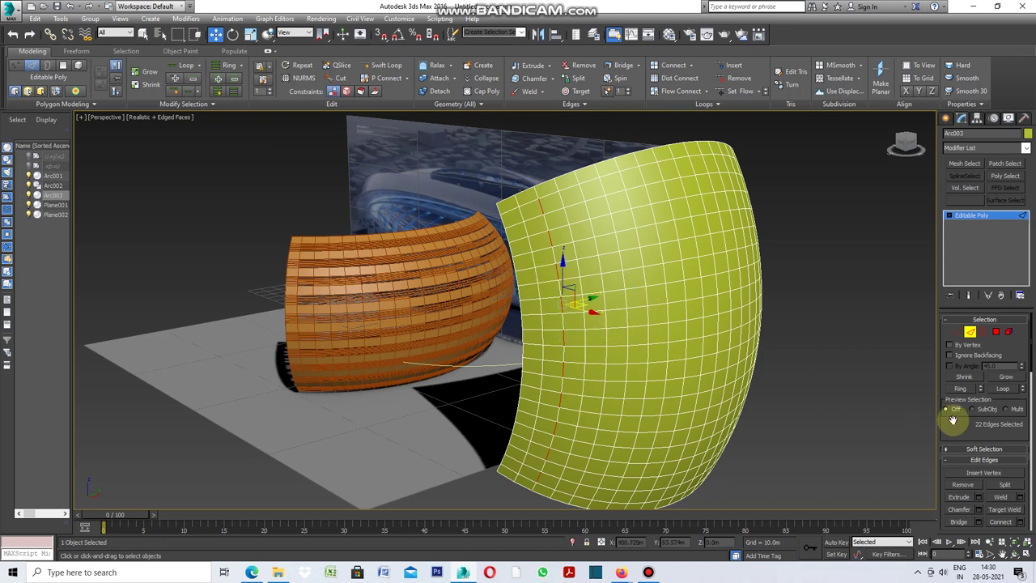
- Ring-select the vertical edges and Connect them with 4 segments to add horizontal loops
left_click(961, 389)
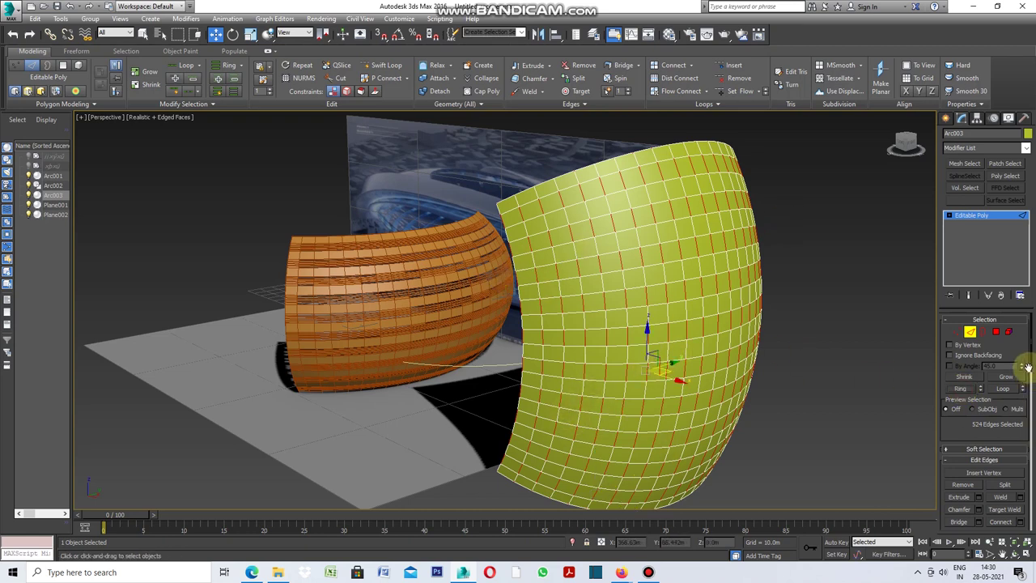
left_click(1022, 522)
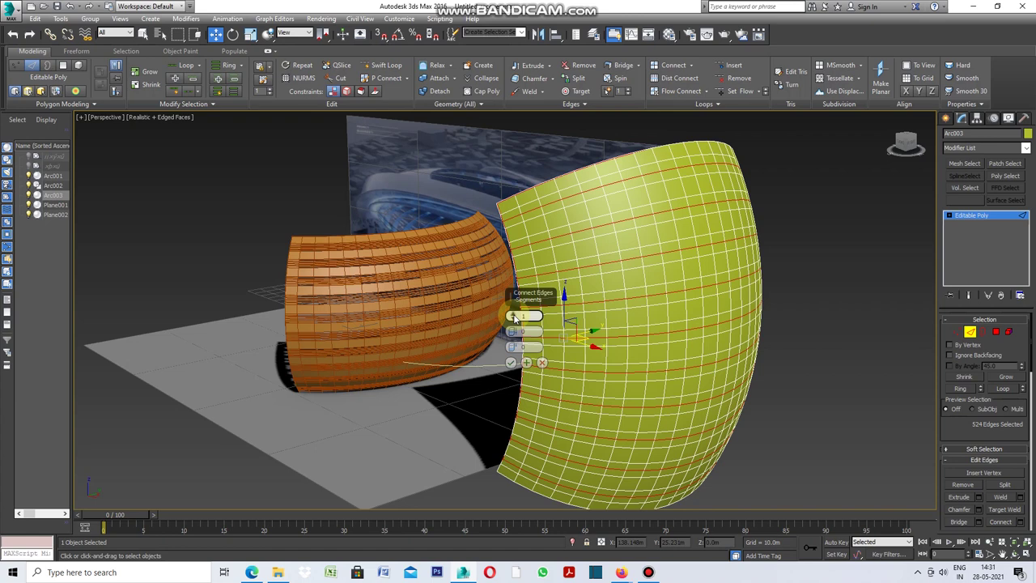
left_click(514, 318)
left_click(515, 318)
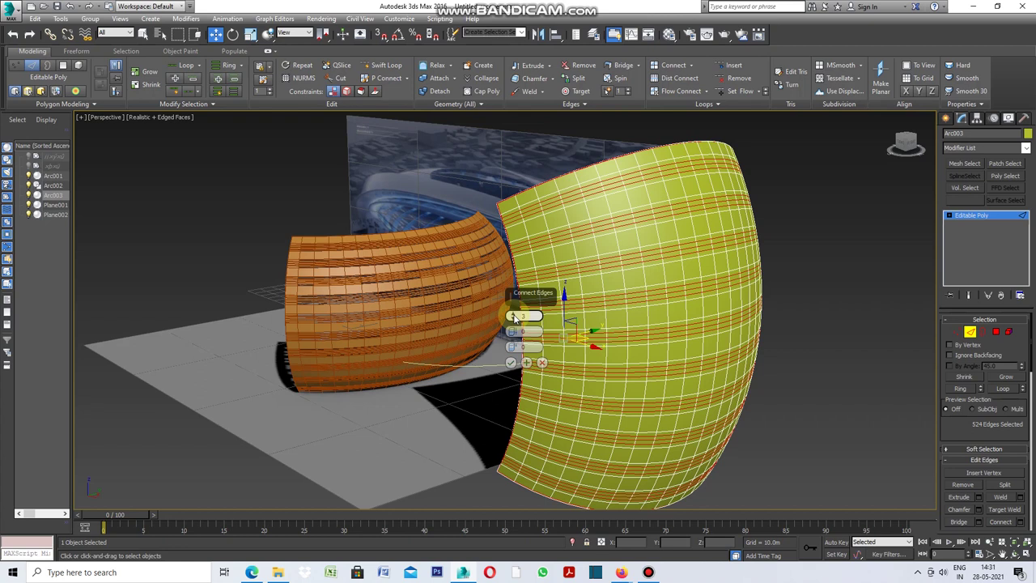
left_click(515, 318)
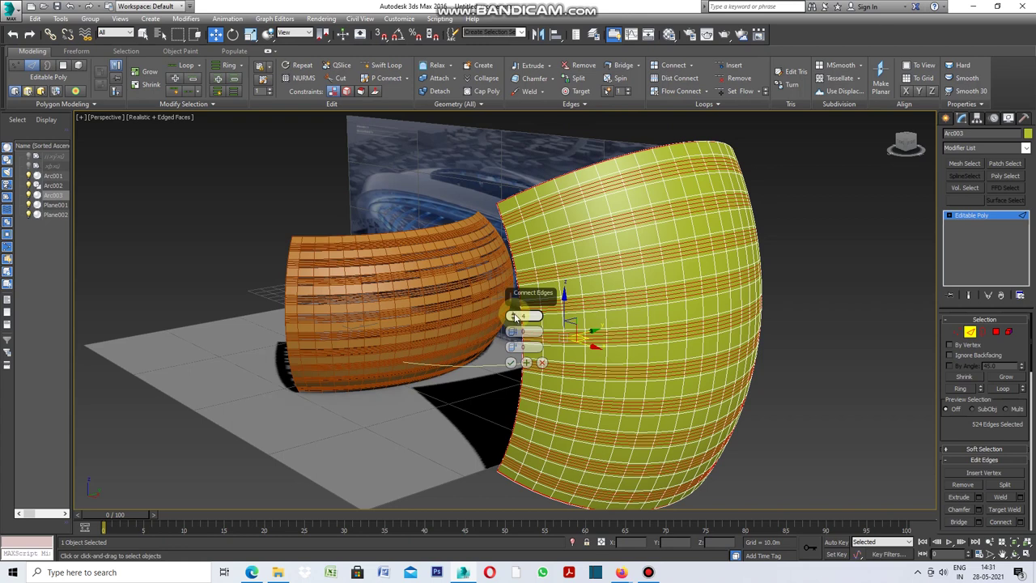
left_click(527, 391)
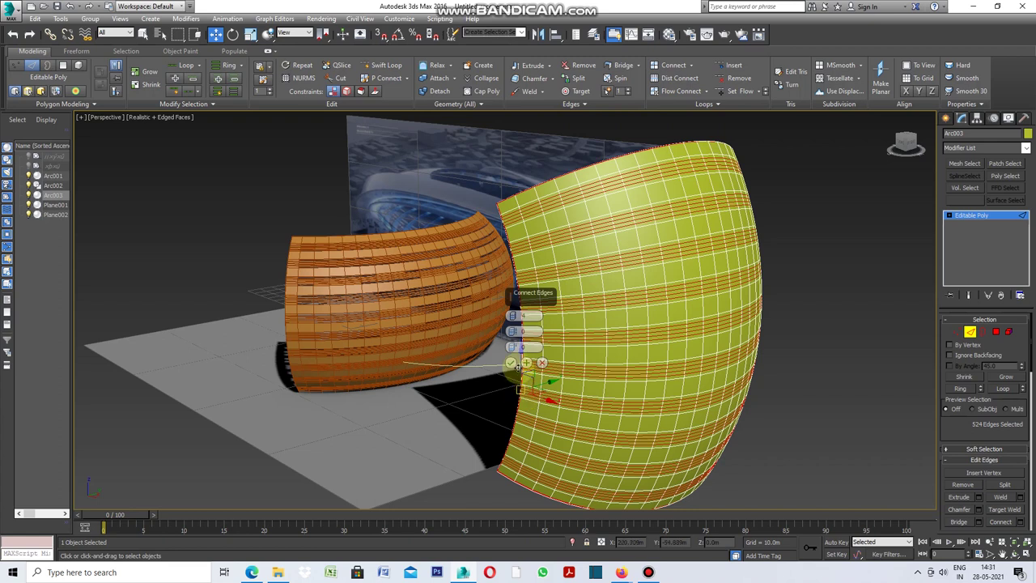
left_click(511, 365)
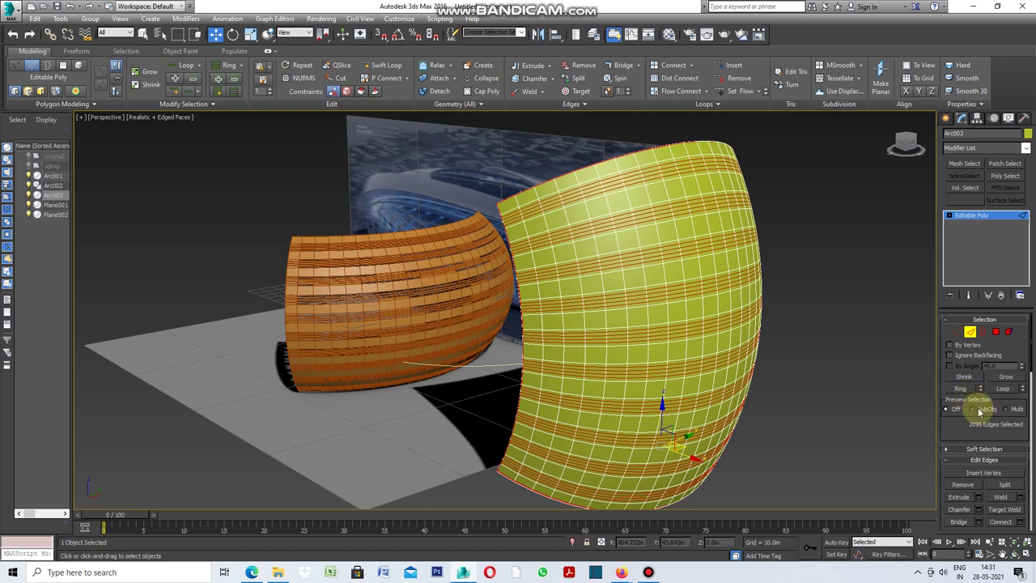
left_click(978, 510)
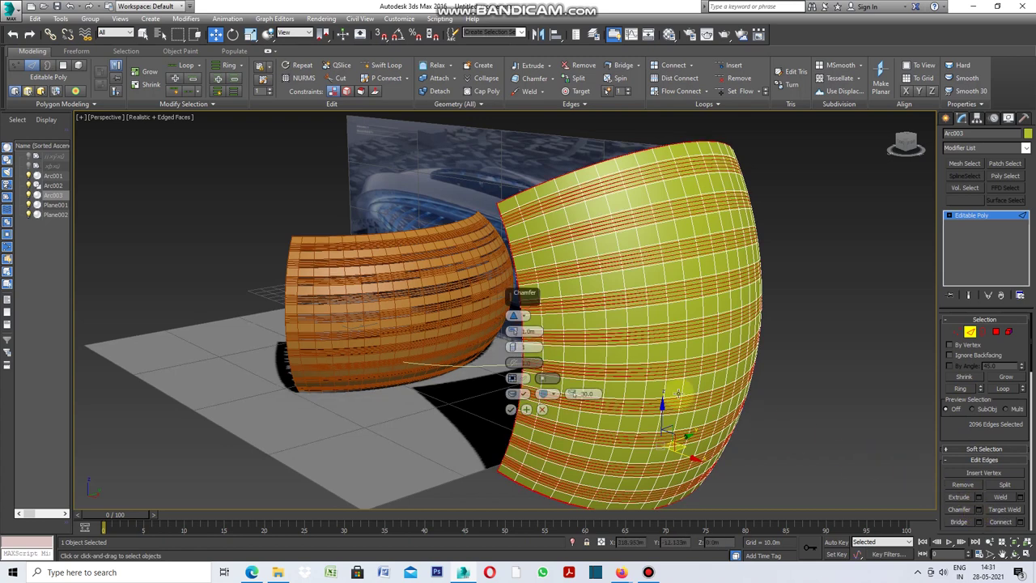
- Chamfer the selected horizontal edge loops by 0.3m and commit the result
scroll(551, 340, "up", 3)
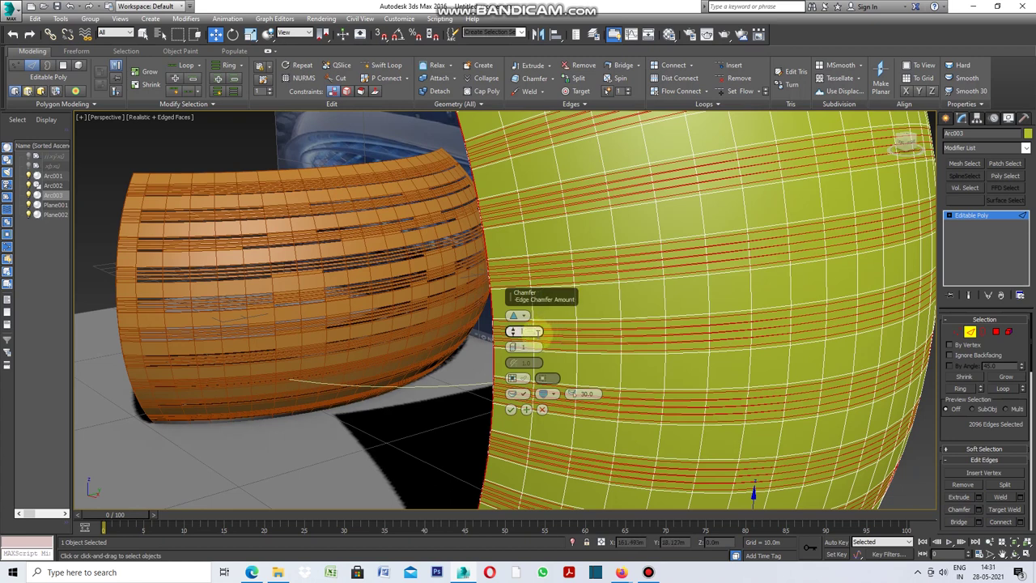
key("Return")
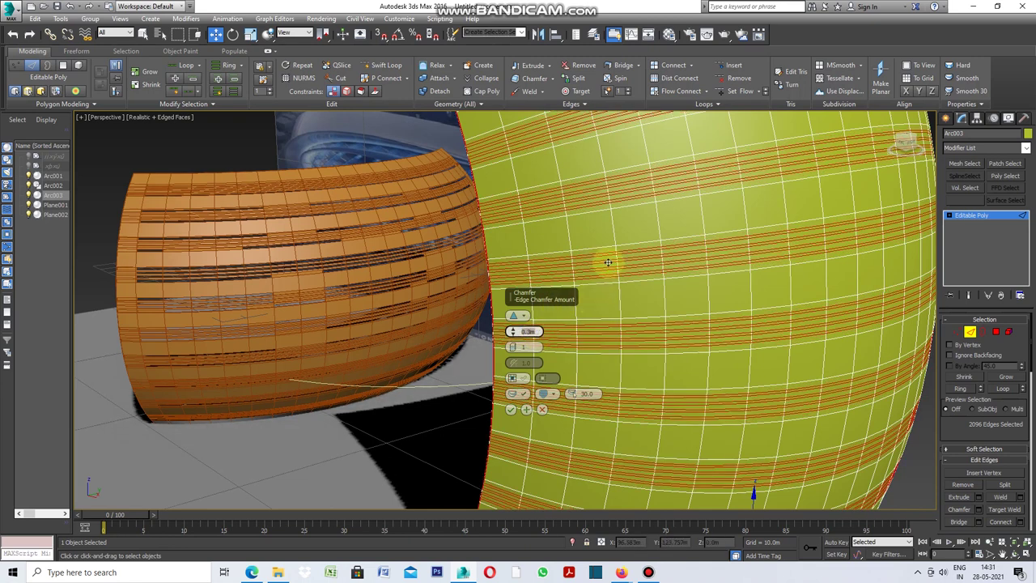
left_click(511, 412)
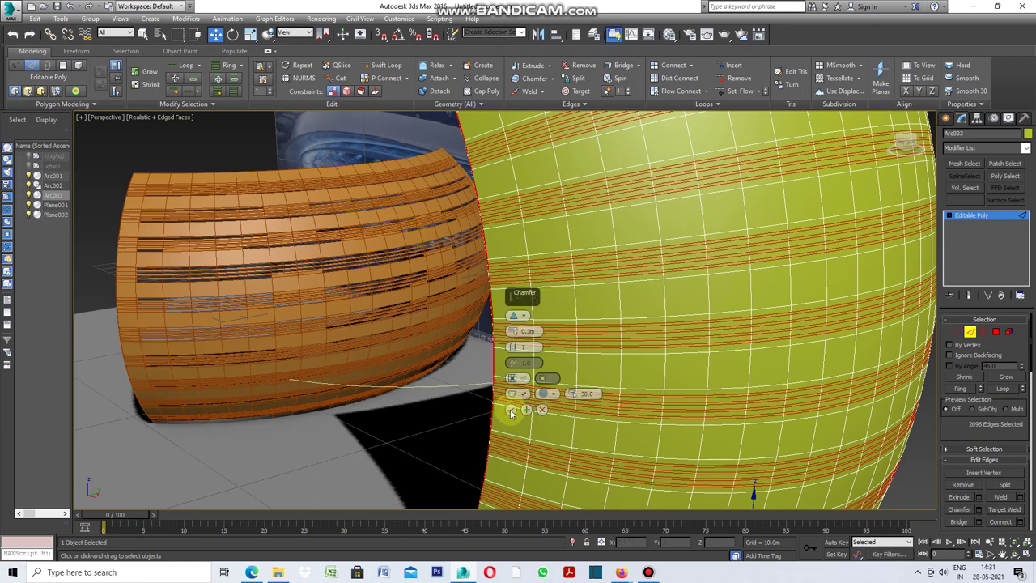
left_click(511, 412)
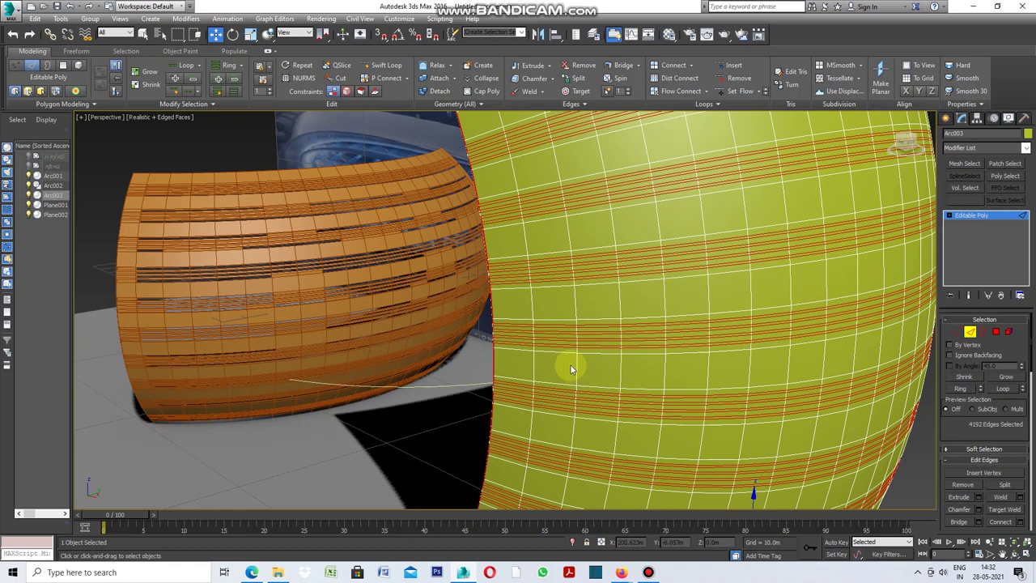
scroll(569, 369, "up", 5)
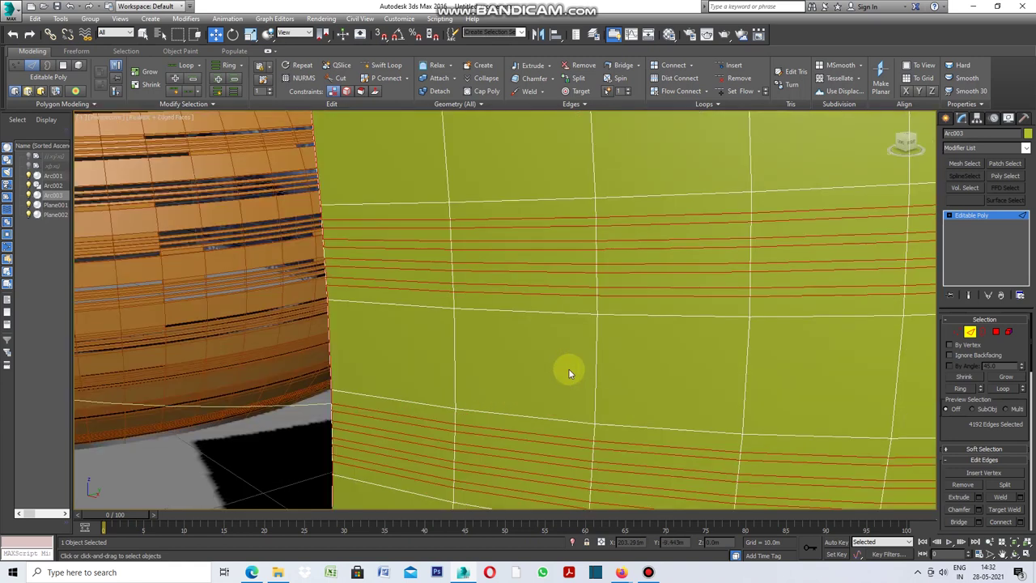
- Select one vertical edge and Ctrl-add three more on the yellow surface, framing with Z
scroll(569, 368, "down", 3)
scroll(568, 368, "down", 3)
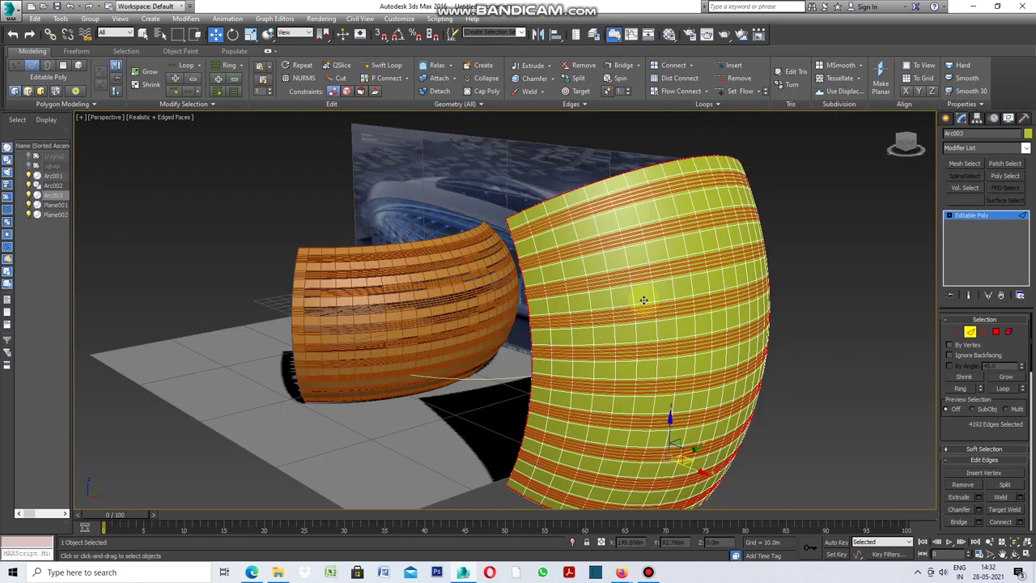
scroll(613, 231, "up", 3)
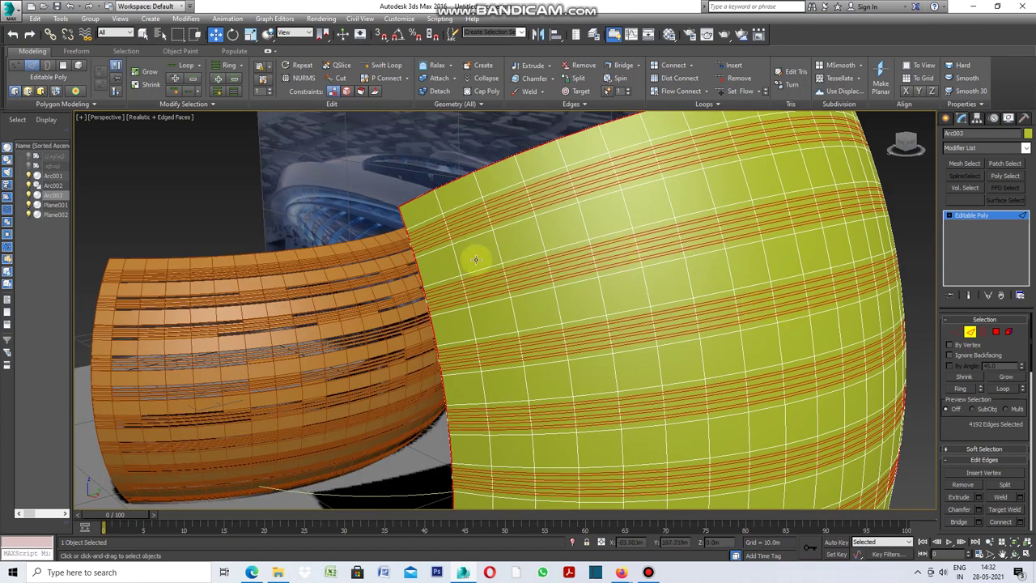
scroll(459, 242, "up", 4)
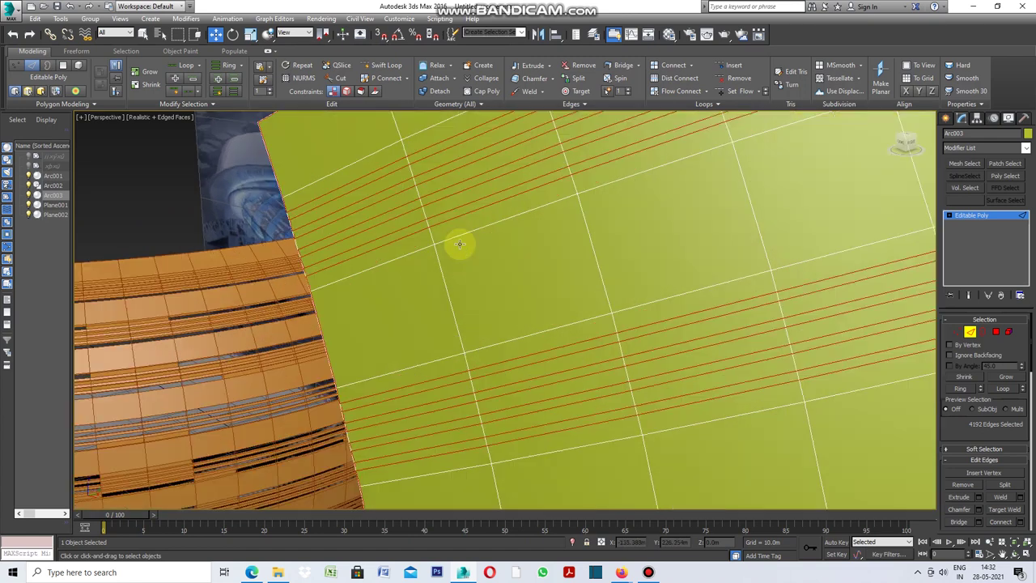
left_click(405, 148)
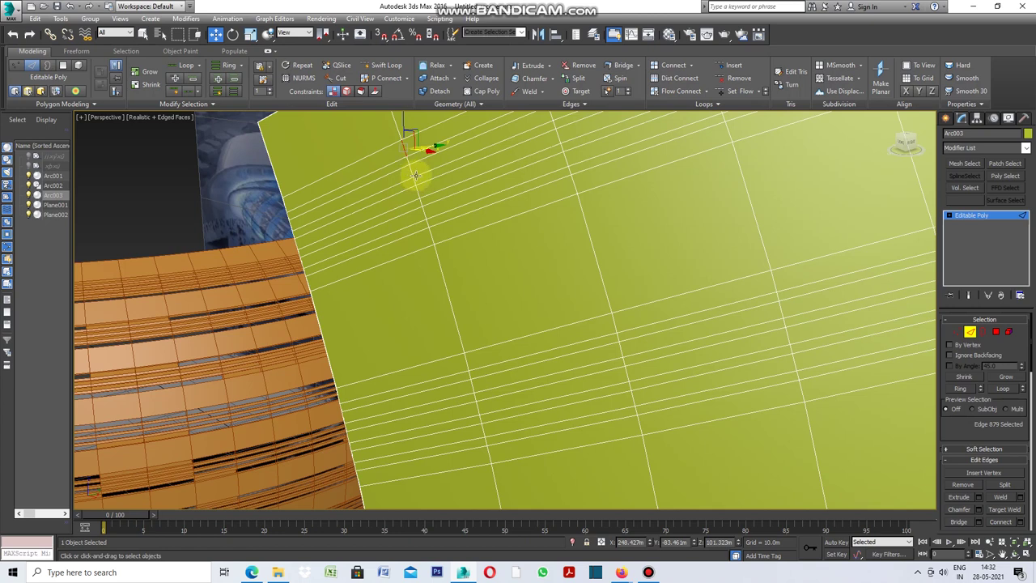
left_click(466, 361)
key("z")
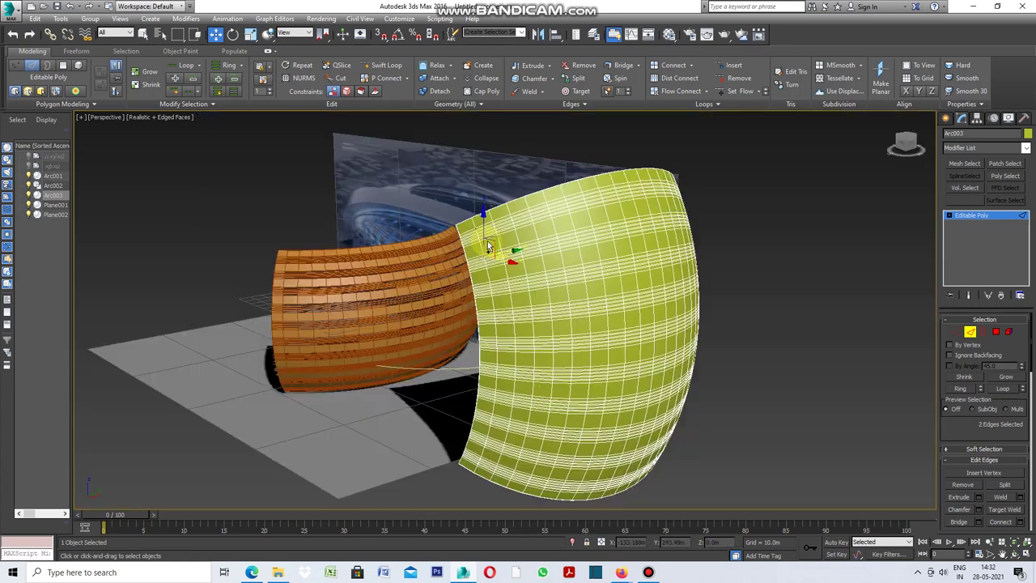
scroll(488, 306, "up", 5)
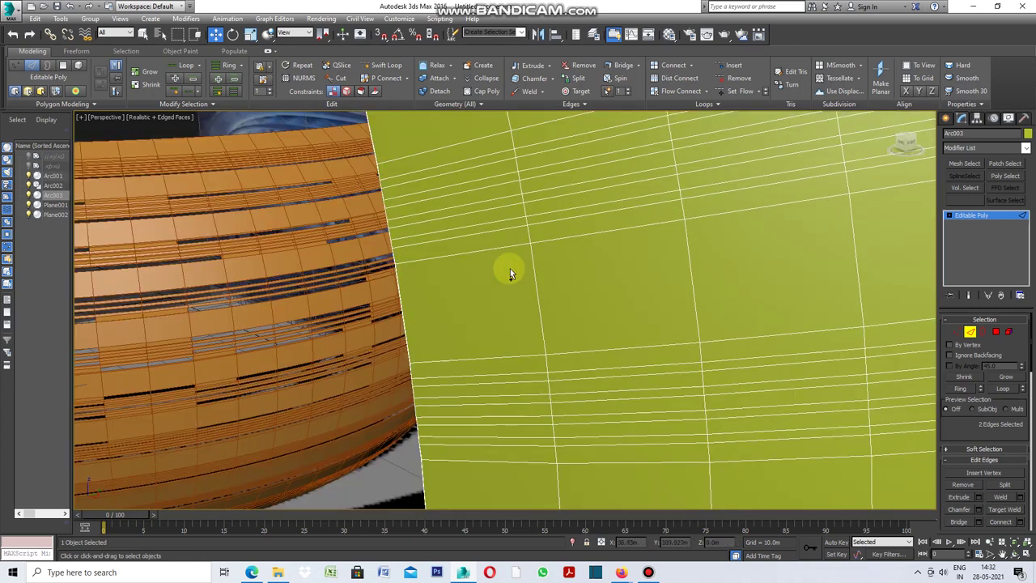
left_click(513, 138, "ctrl")
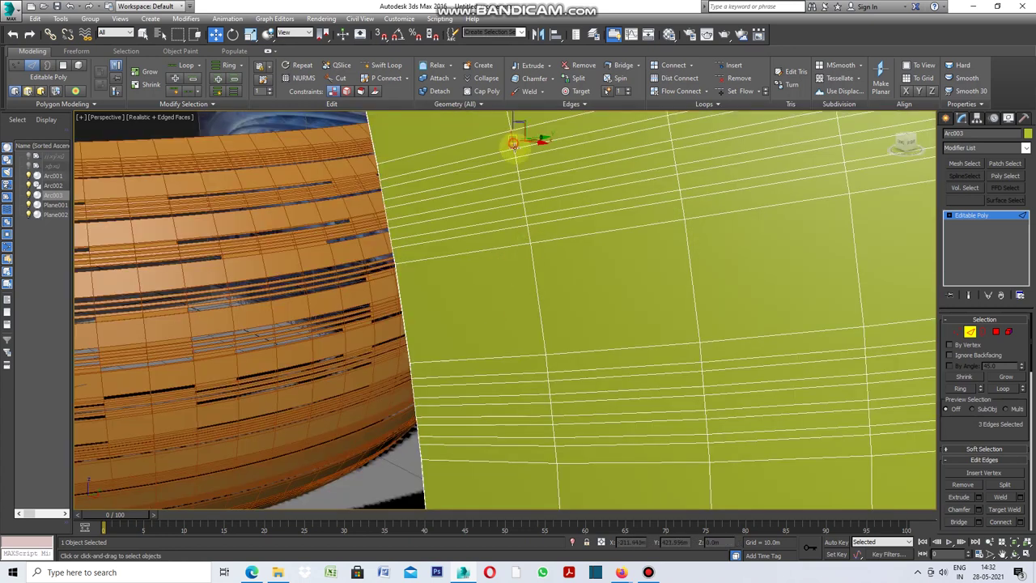
left_click(546, 360, "ctrl")
key("z")
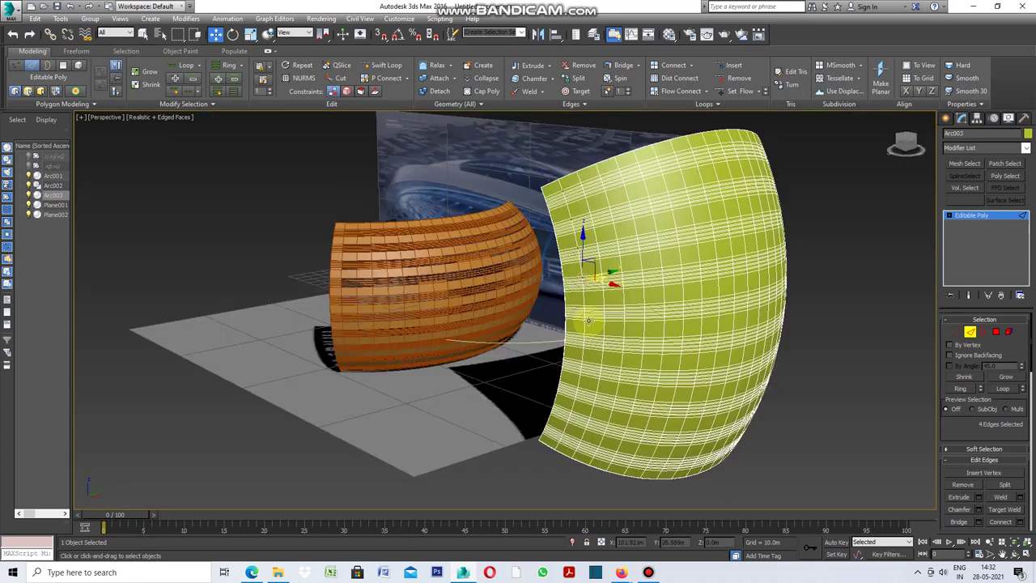
- Ctrl-add six more vertical edges down the surface for ten total, then grow them into rings
scroll(588, 308, "up", 10)
scroll(587, 308, "down", 2)
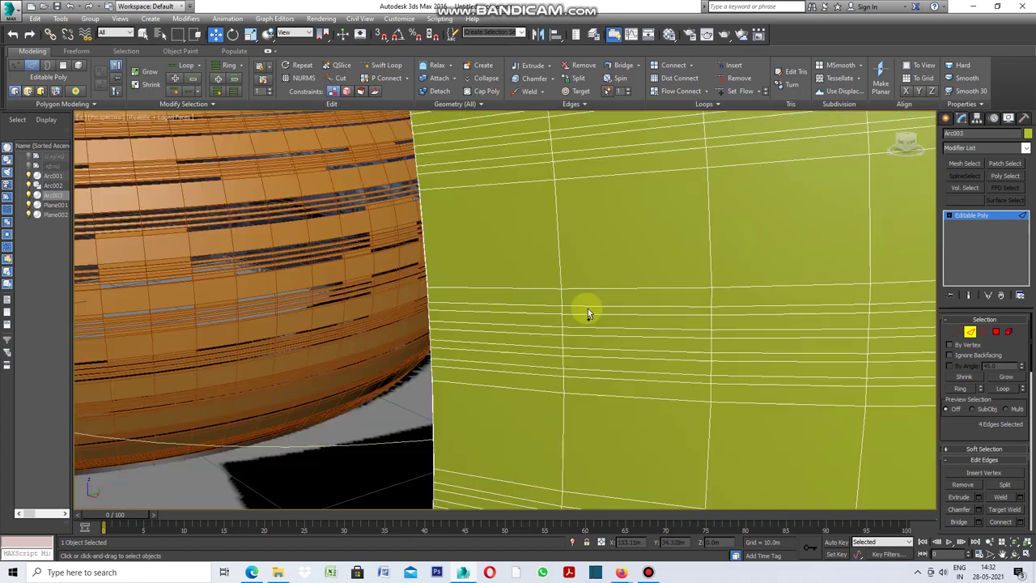
left_click(562, 300, "ctrl")
key("z")
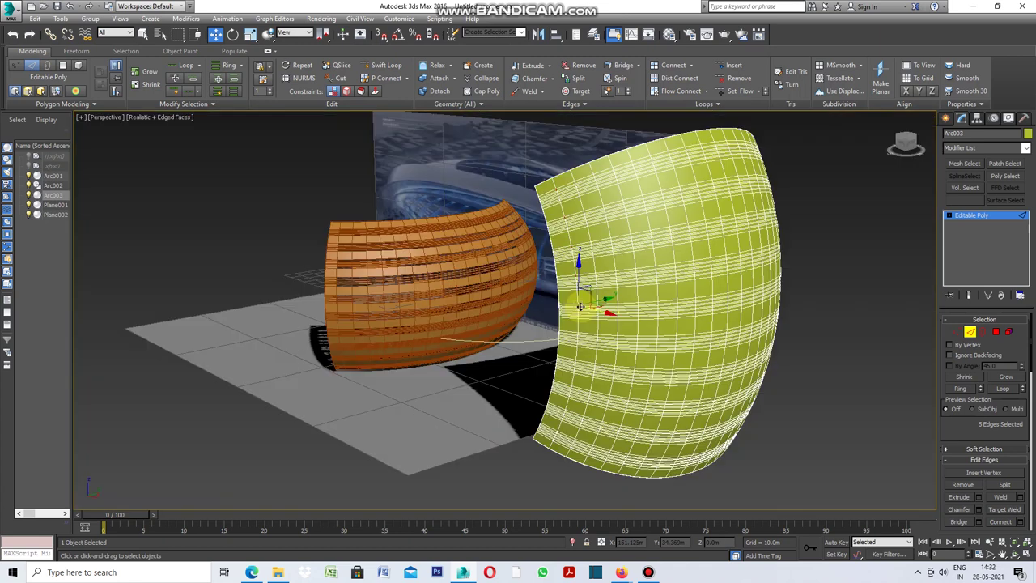
key("shift+z")
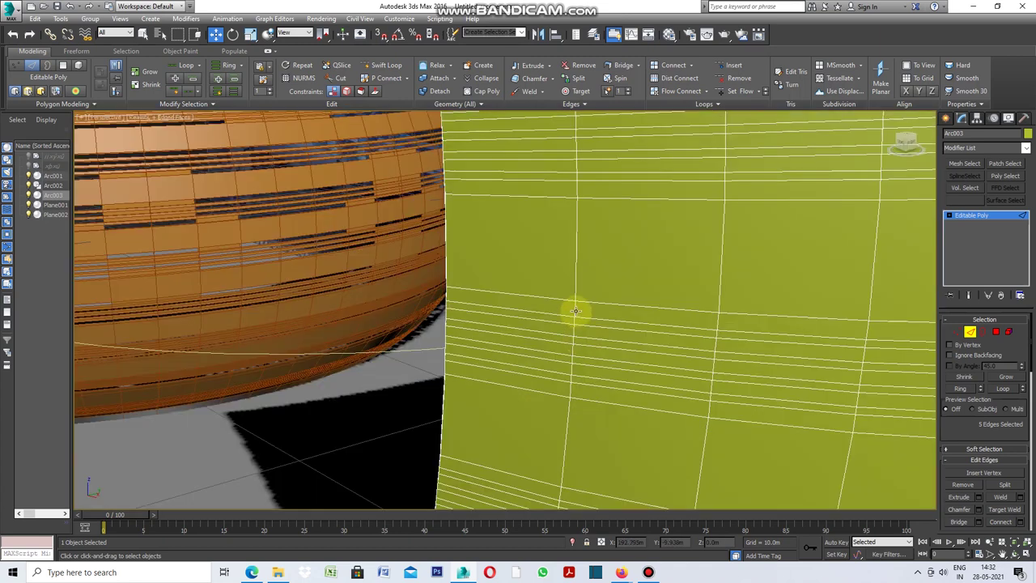
left_click(576, 311, "ctrl")
key("z")
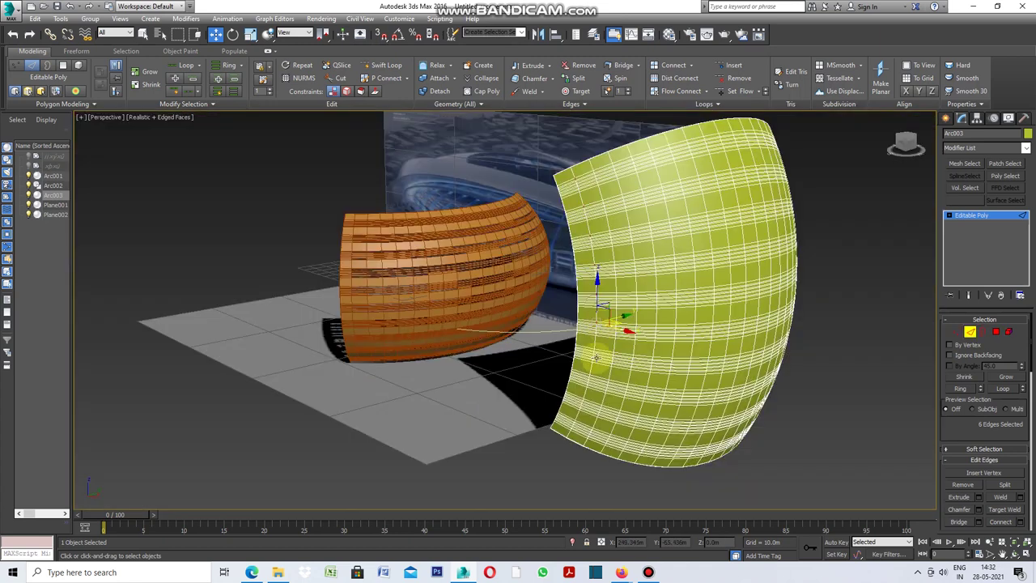
key("shift+z")
left_click(583, 303, "ctrl")
key("z")
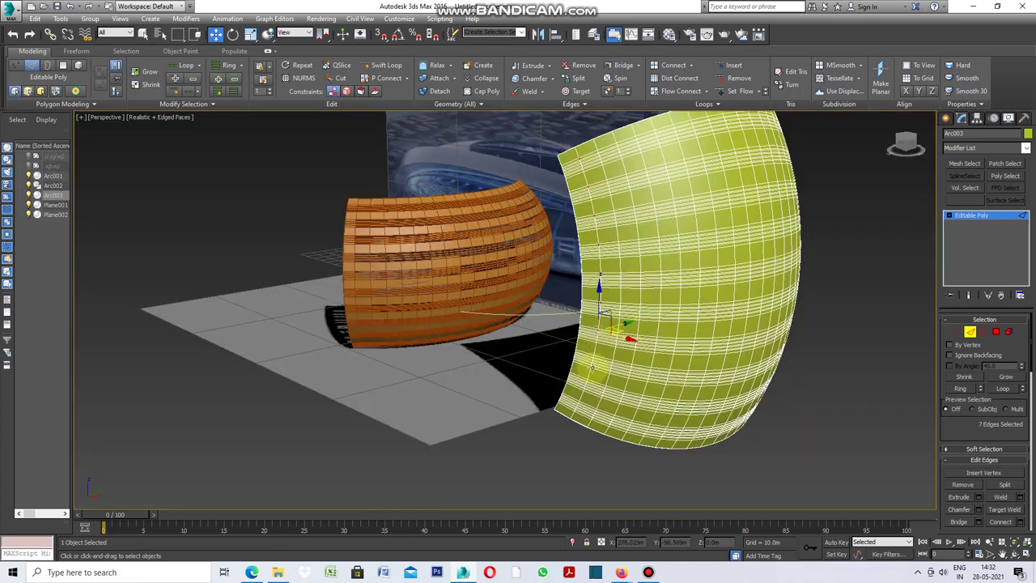
key("shift+z")
left_click(605, 289, "ctrl")
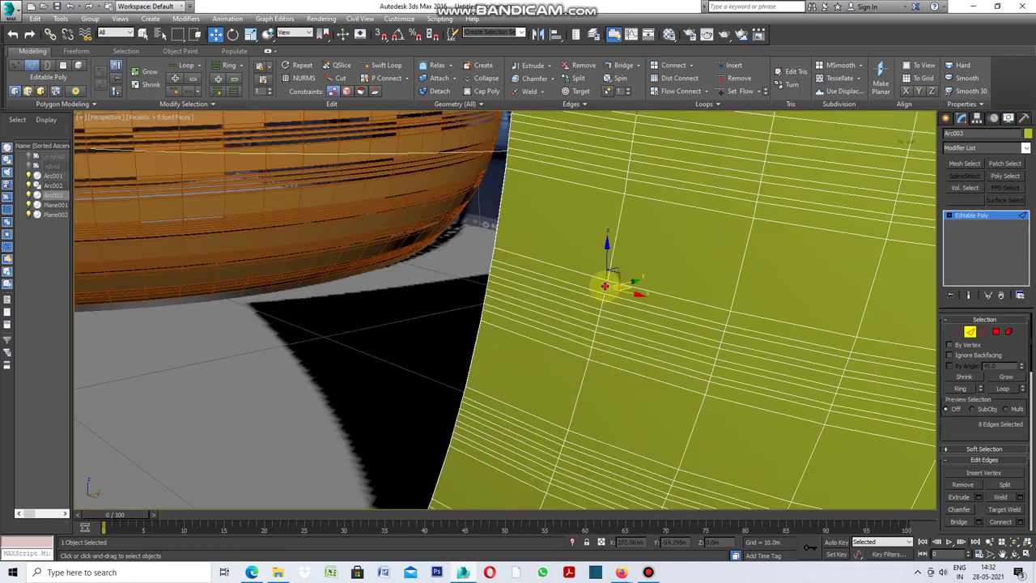
left_click(567, 433, "ctrl")
key("z")
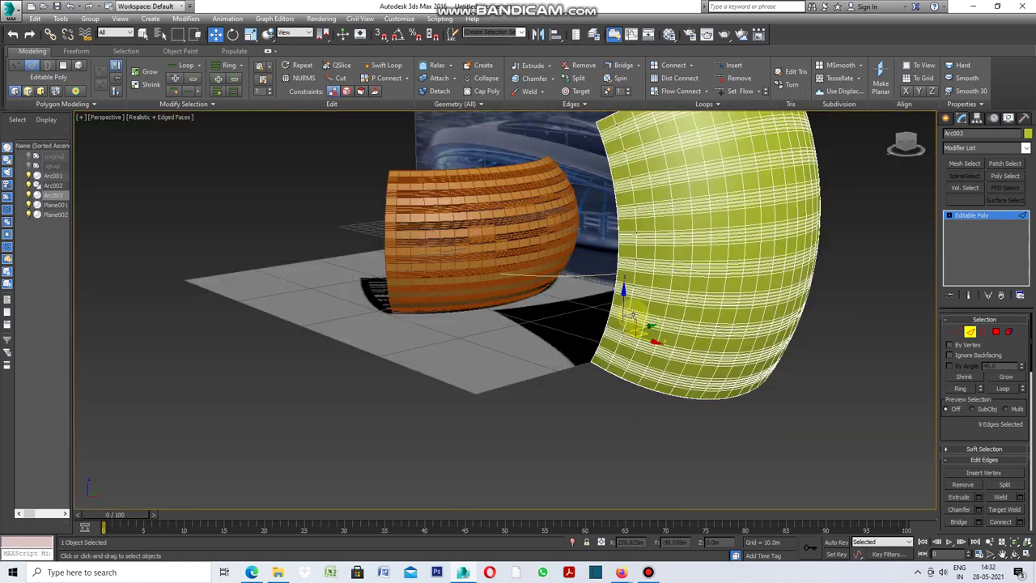
key("shift+z")
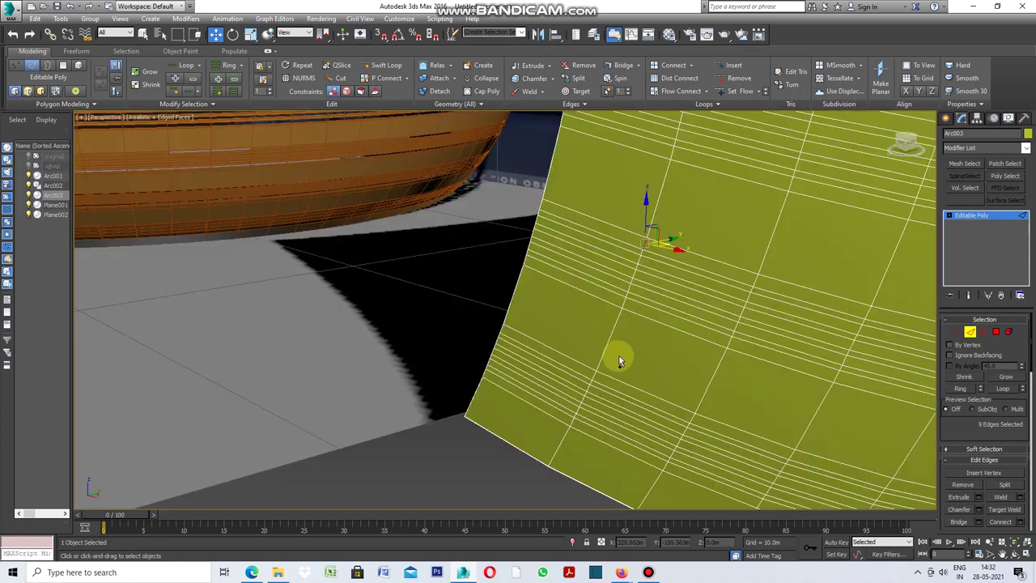
left_click(593, 377, "ctrl")
scroll(626, 399, "down", 5)
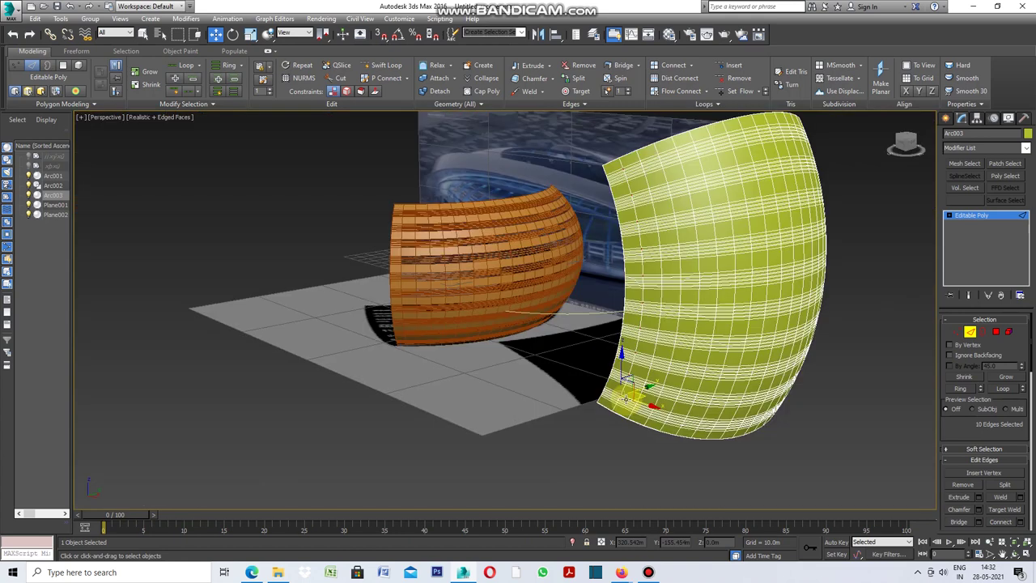
scroll(669, 276, "up", 8)
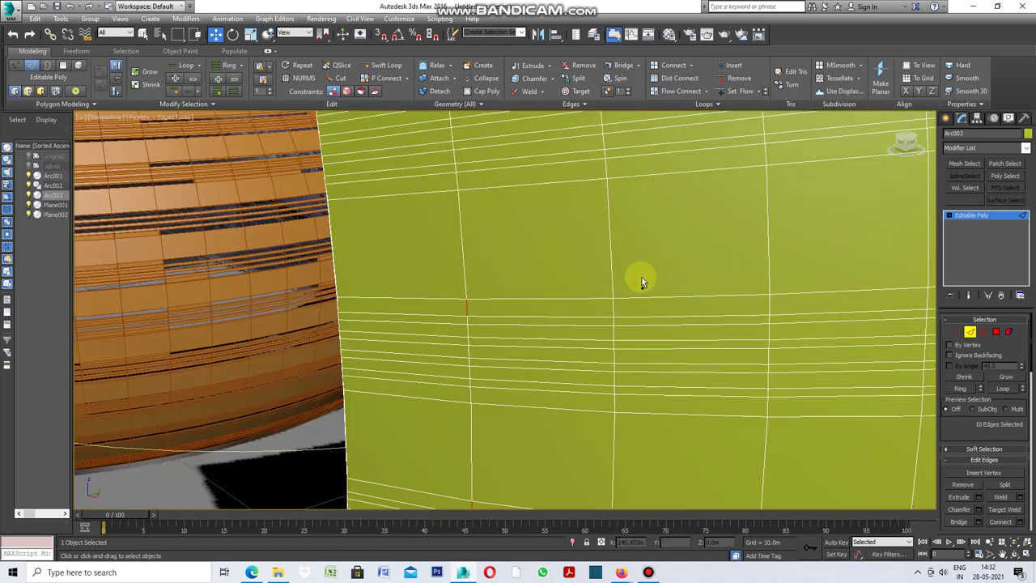
left_click(962, 389)
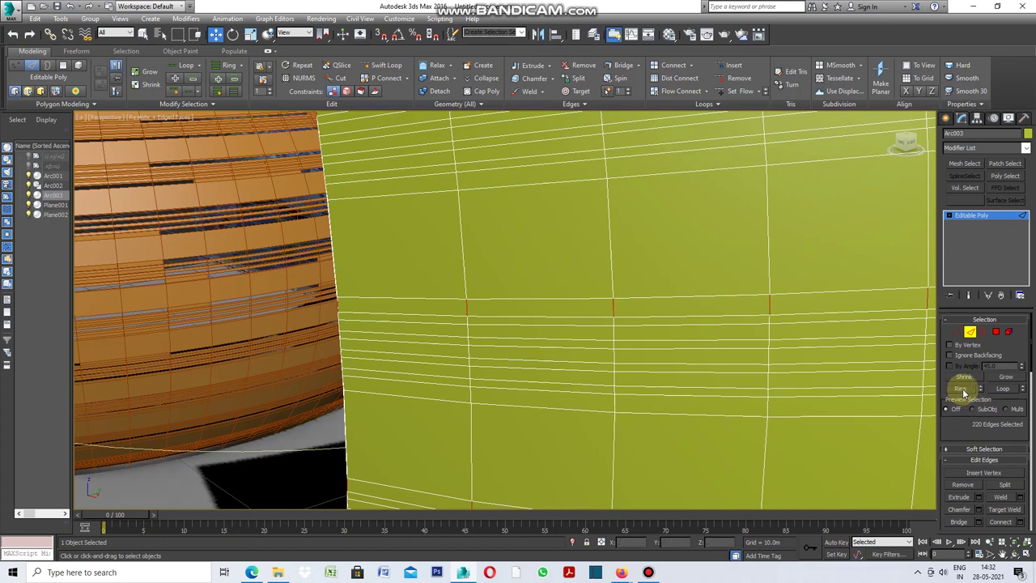
- Use Dot Loop to select every other horizontal edge loop on Arc003, 2300 edges
scroll(580, 370, "down", 5)
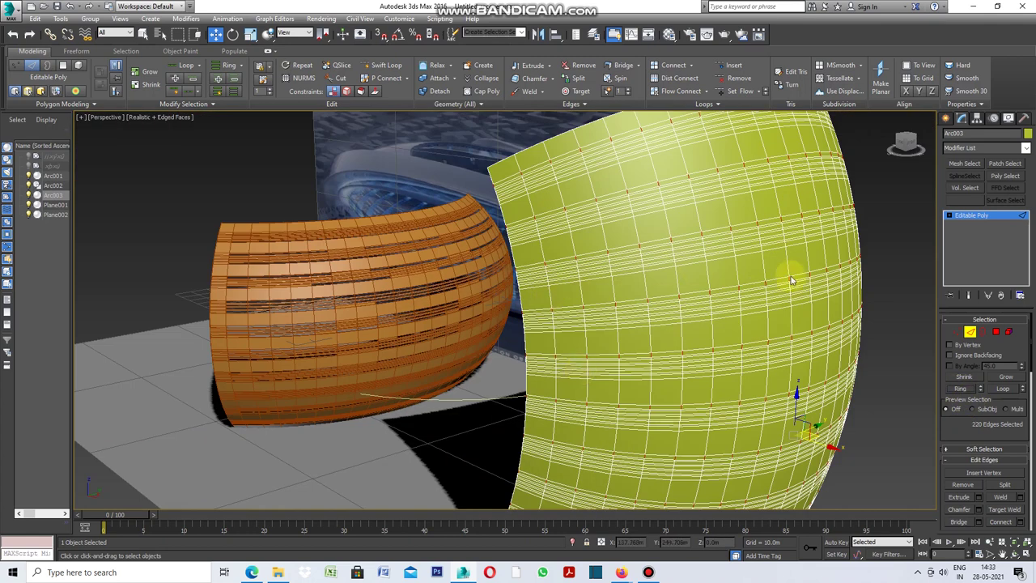
left_click(628, 301)
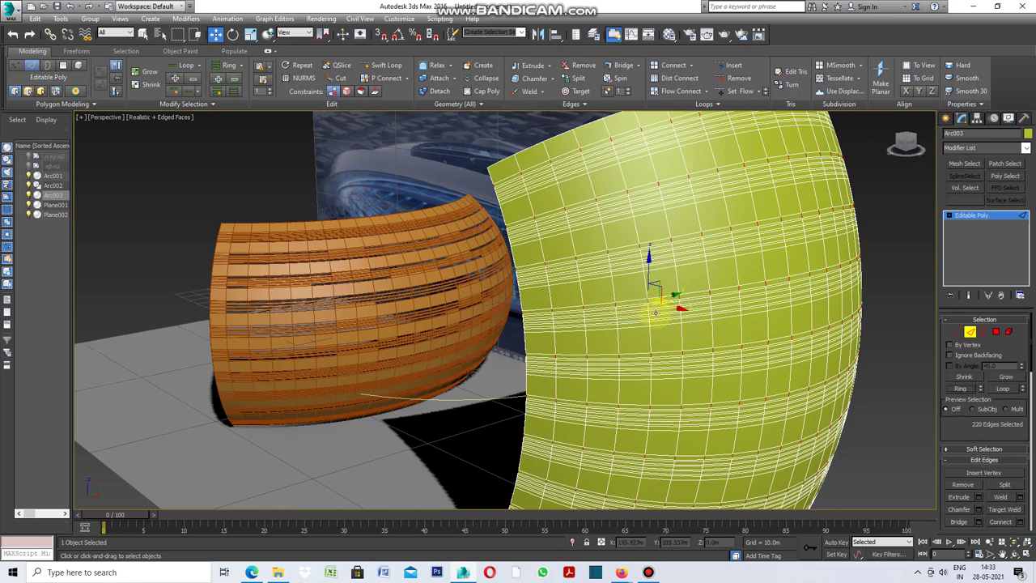
left_click(850, 243)
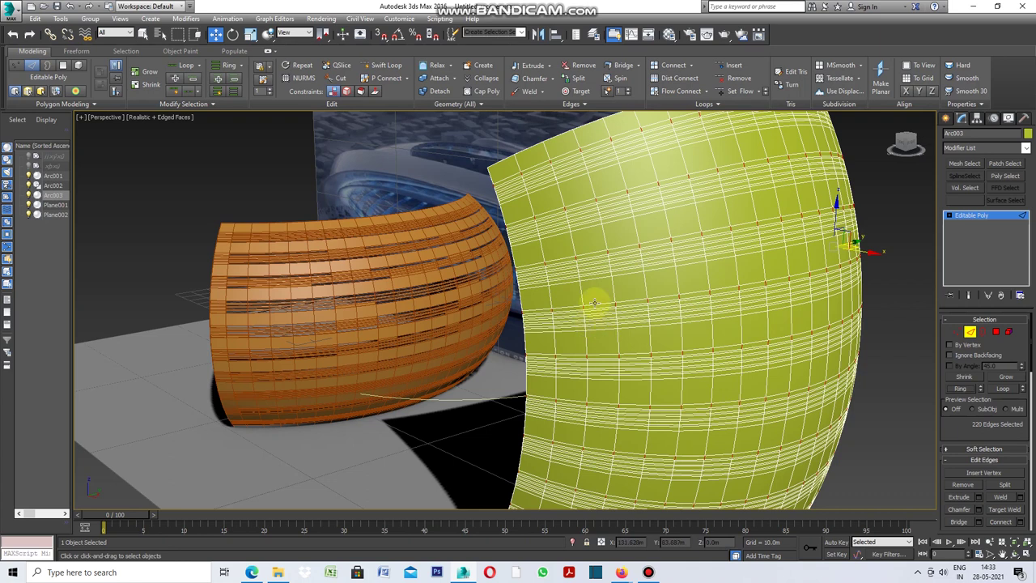
left_click(197, 90)
left_click(206, 106)
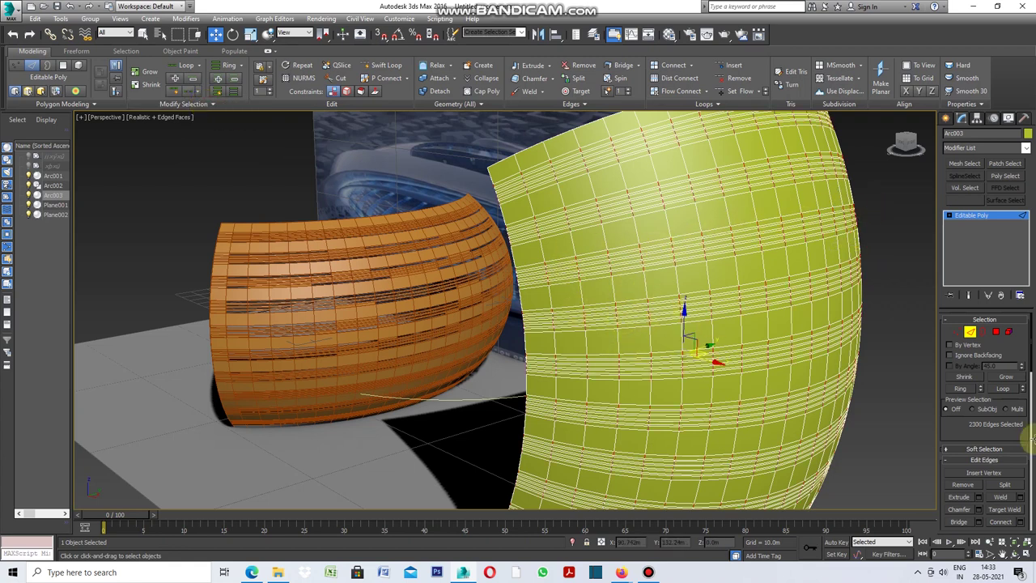
- Convert the alternating edge loops into 2410 selected polygons forming horizontal bands
left_click(998, 334)
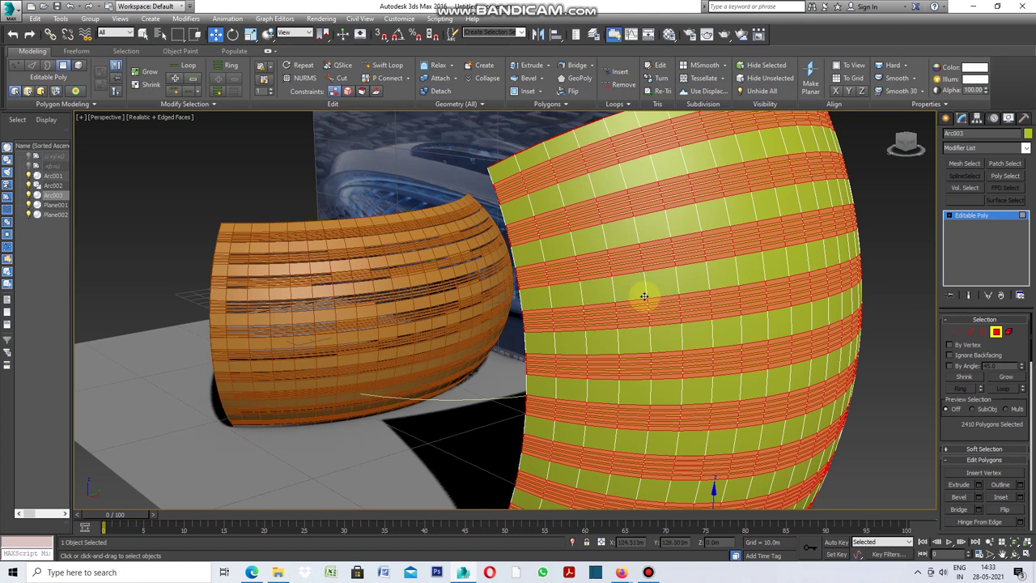
scroll(630, 270, "down", 5)
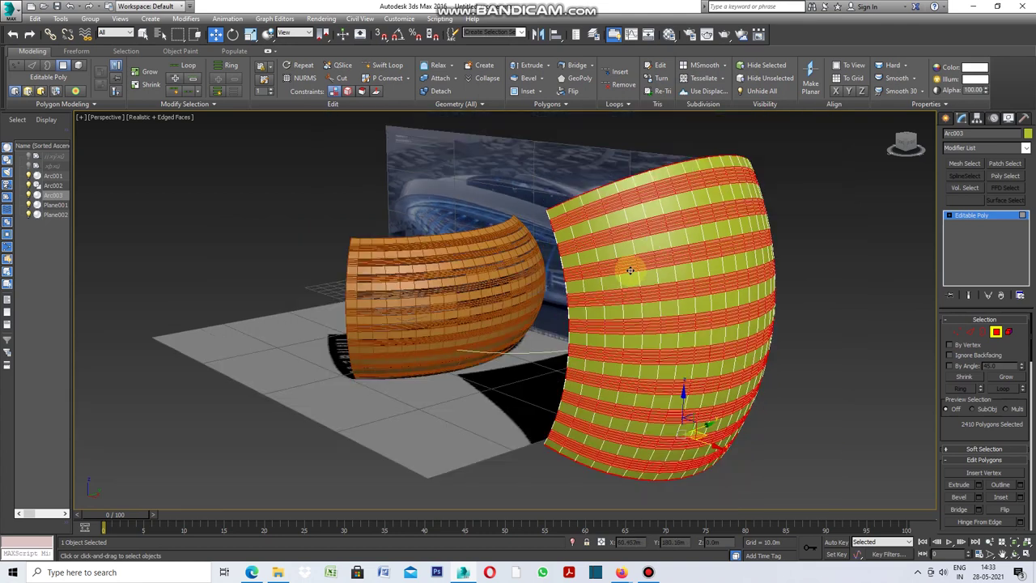
scroll(711, 361, "up", 5)
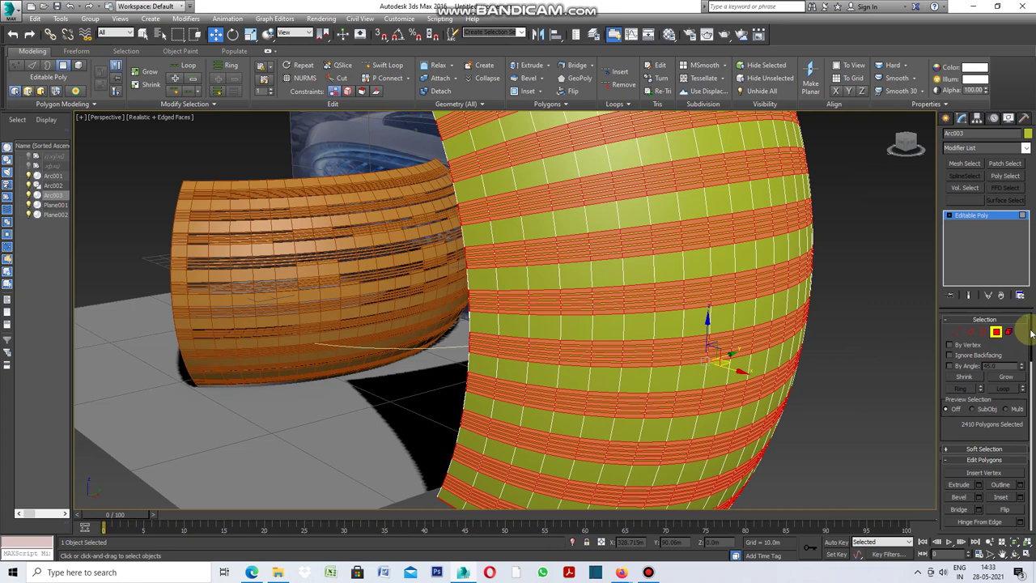
left_click_drag(1031, 332, 1033, 355)
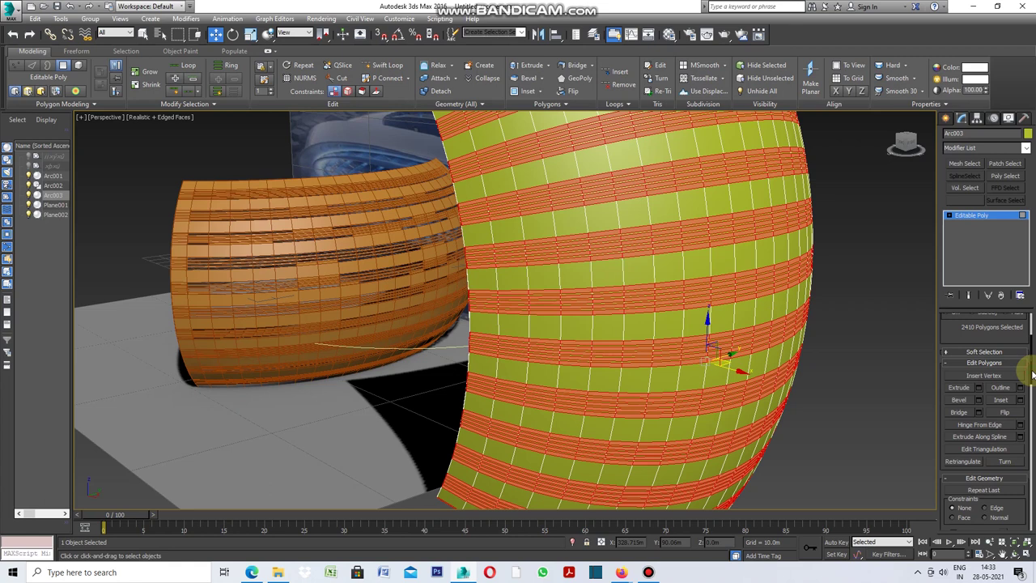
left_click_drag(1033, 373, 1033, 396)
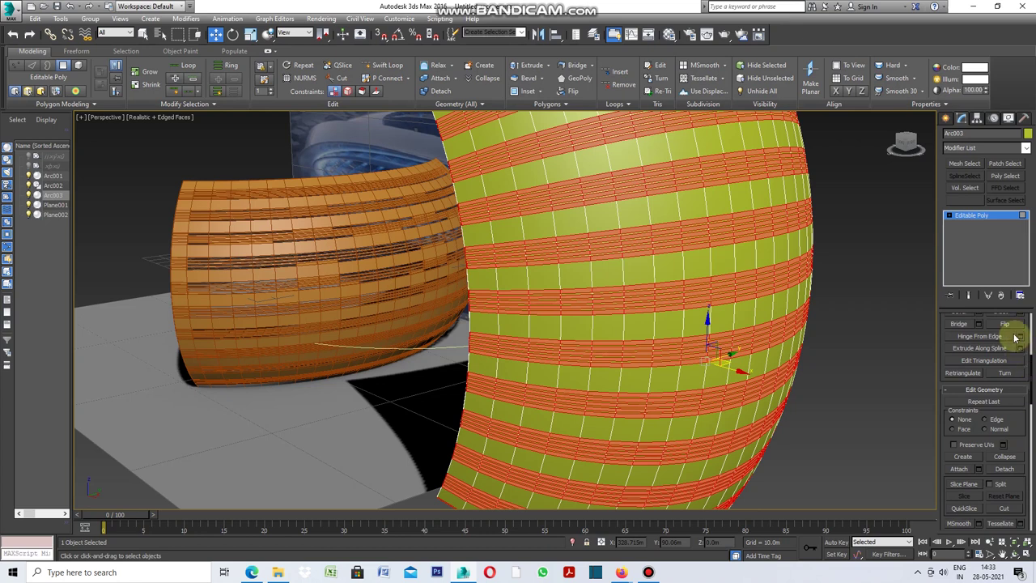
left_click(1026, 148)
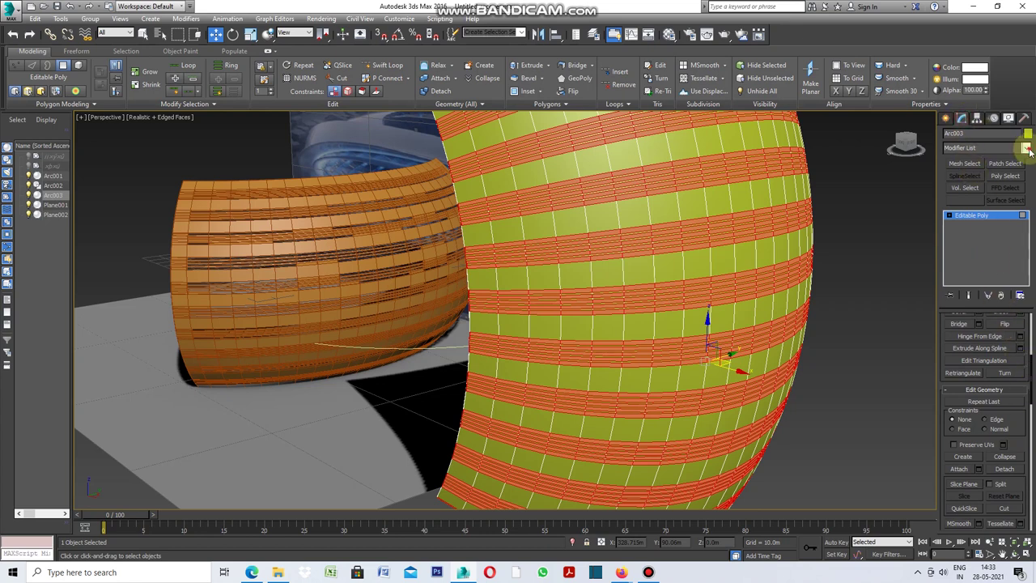
- Apply a DeleteMesh modifier to cut out the selected bands, inspect the gaps, then reselect Arc003
left_click(978, 255)
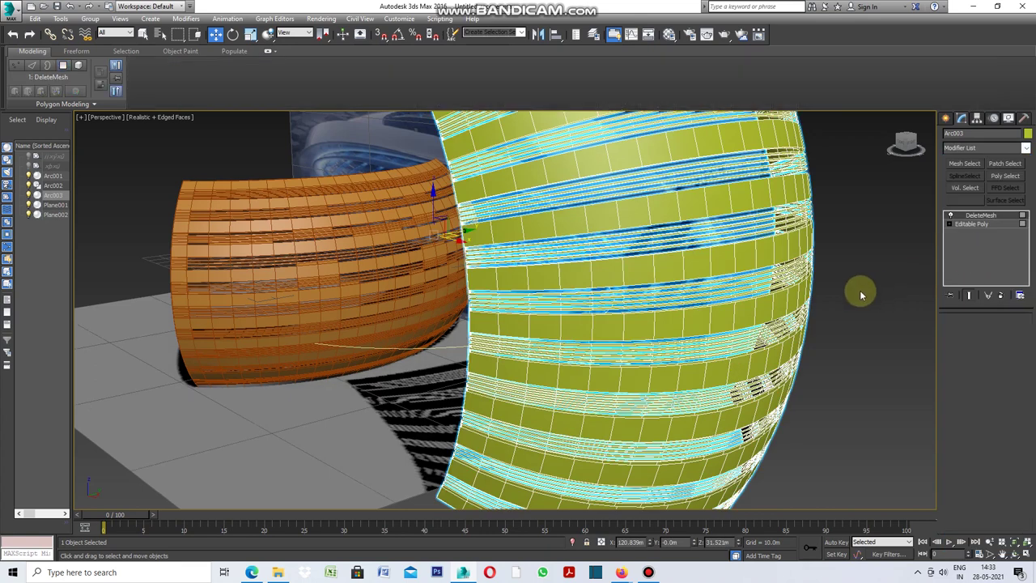
left_click(860, 290)
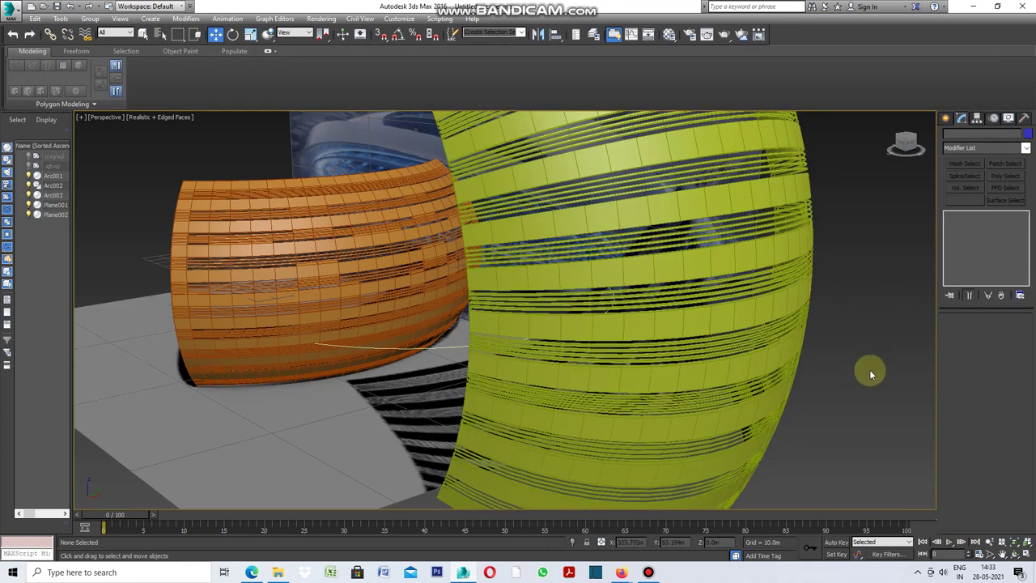
left_click(708, 198)
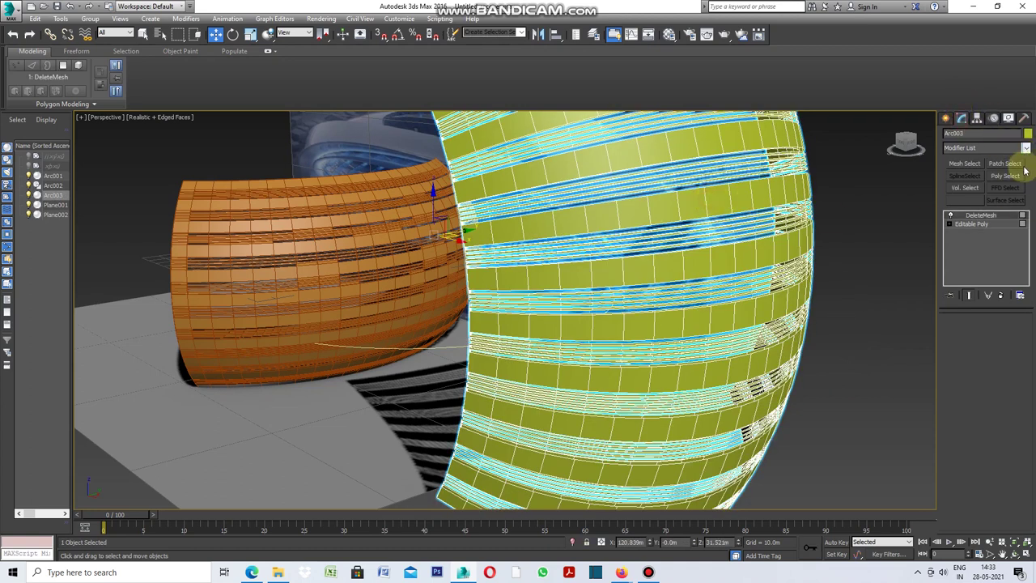
left_click(1025, 150)
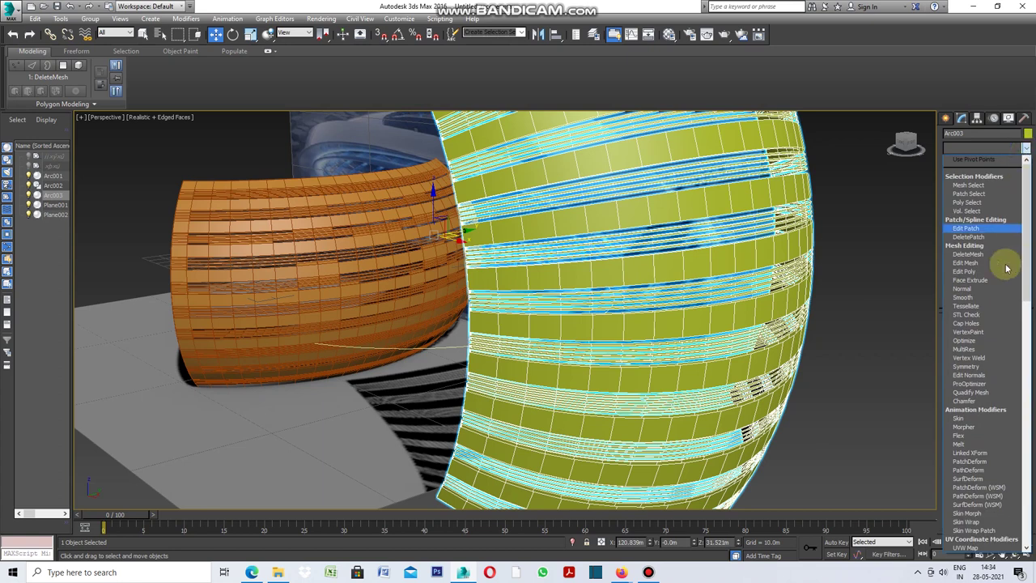
- Add a Shell modifier with a 2.0m Outer Amount above DeleteMesh to thicken the bands into slats
scroll(987, 423, "down", 3)
scroll(987, 423, "down", 2)
scroll(987, 423, "down", 2)
scroll(987, 423, "down", 1)
scroll(988, 424, "down", 2)
scroll(987, 423, "down", 1)
scroll(988, 417, "down", 2)
scroll(987, 413, "down", 1)
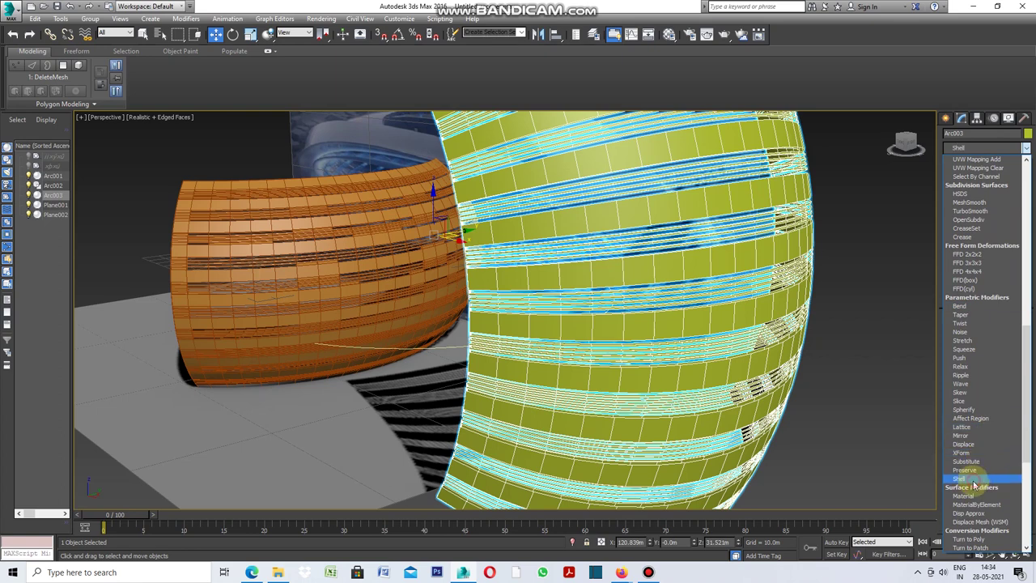
left_click(973, 479)
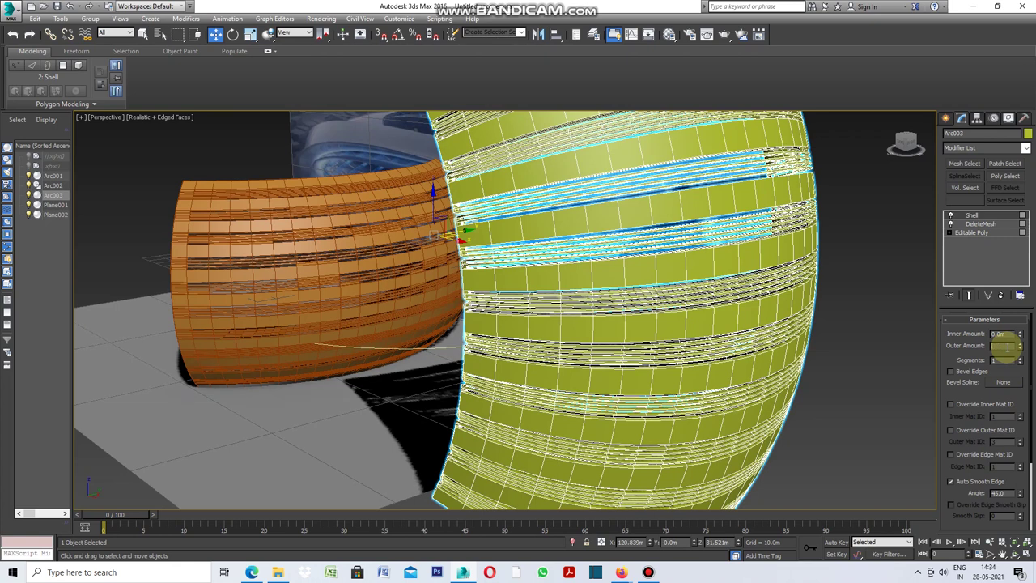
type("2")
key("Return")
left_click(866, 379)
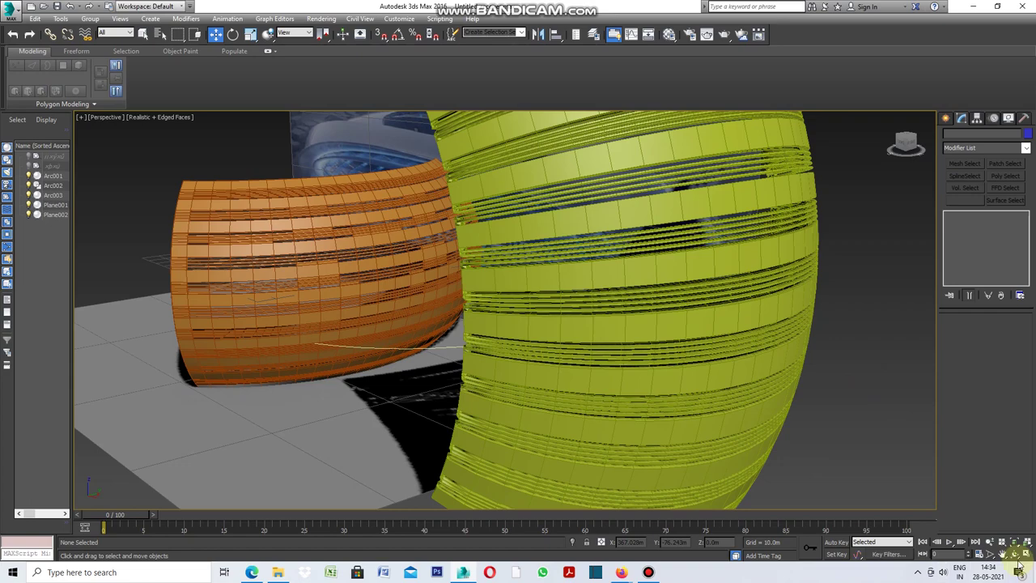
left_click(1014, 554)
- Set Arc003's object colour to white in the Object Color dialog
mouse_move(370, 315)
left_mouse_down()
mouse_move(481, 316)
mouse_move(410, 321)
mouse_move(465, 325)
mouse_move(415, 330)
left_mouse_up()
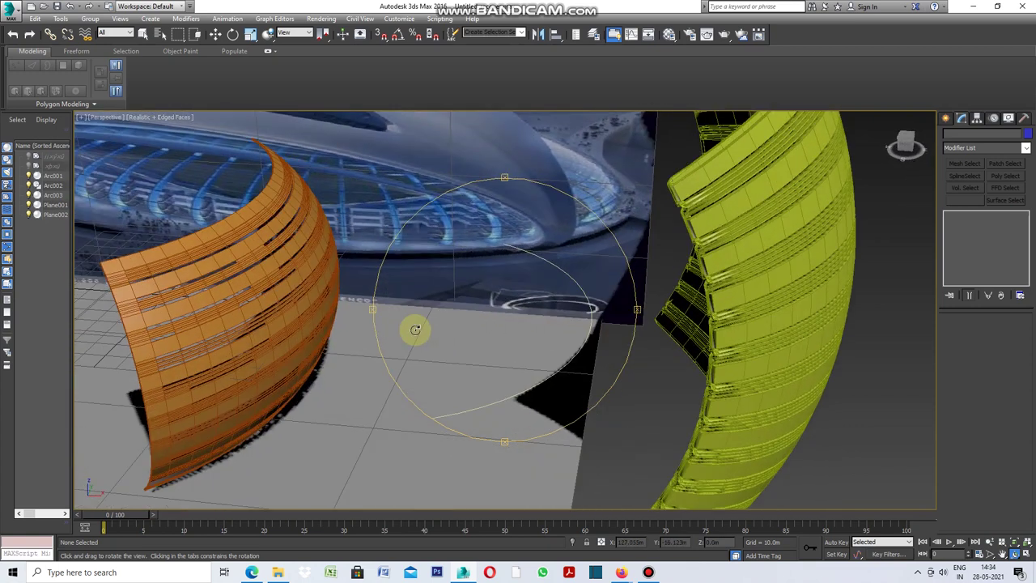
left_click(143, 35)
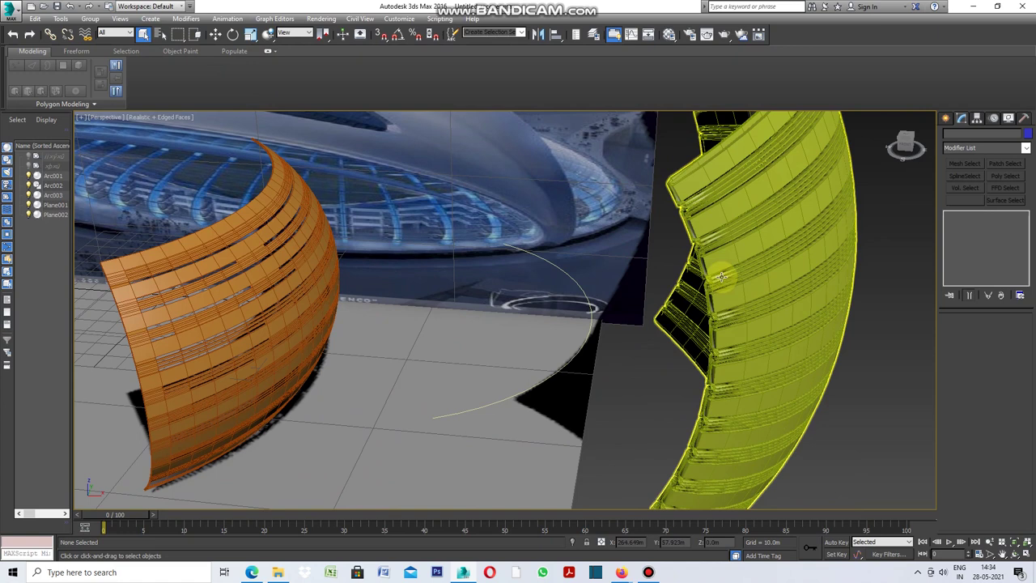
left_click(709, 222)
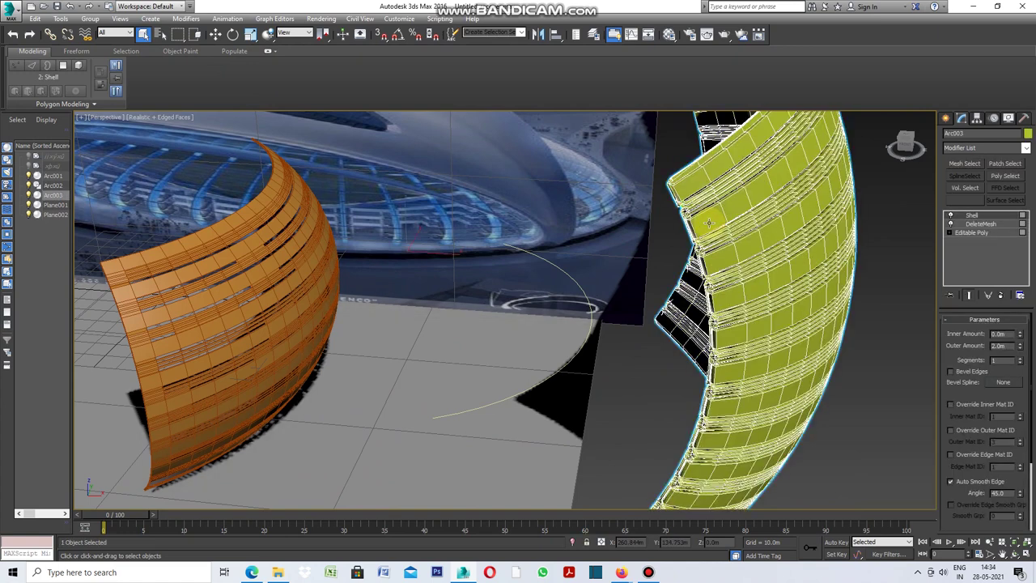
left_click(1027, 135)
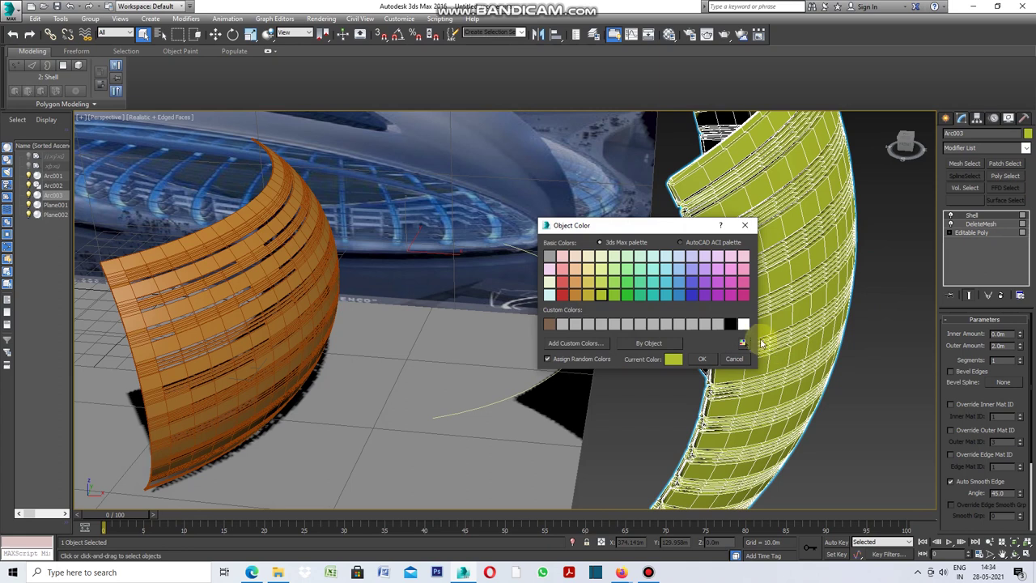
left_click(700, 359)
left_click(833, 427)
left_click(1012, 556)
mouse_move(632, 335)
left_mouse_down()
mouse_move(455, 324)
mouse_move(638, 321)
mouse_move(640, 340)
mouse_move(655, 343)
left_mouse_up()
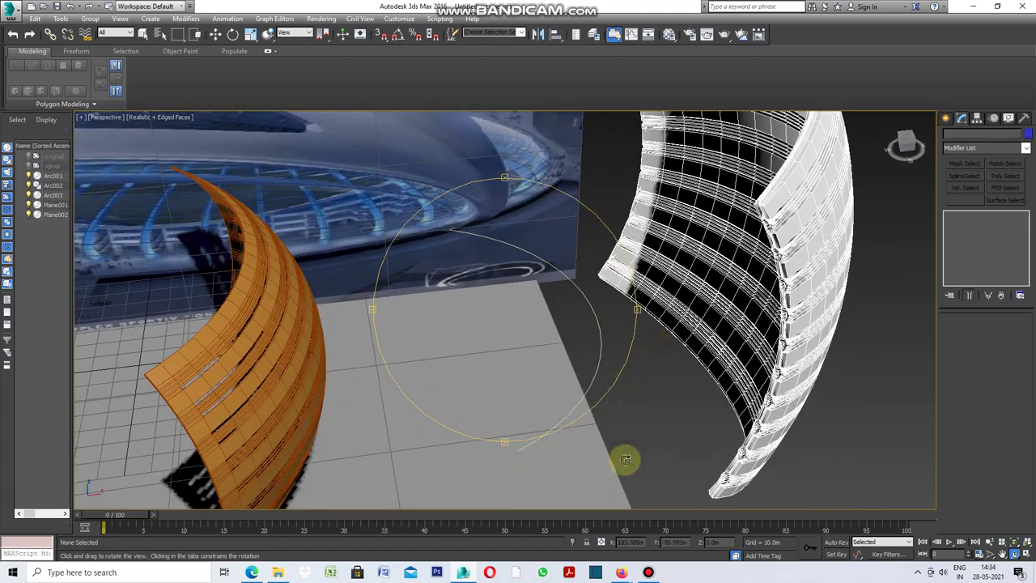
left_click_drag(533, 429, 605, 403)
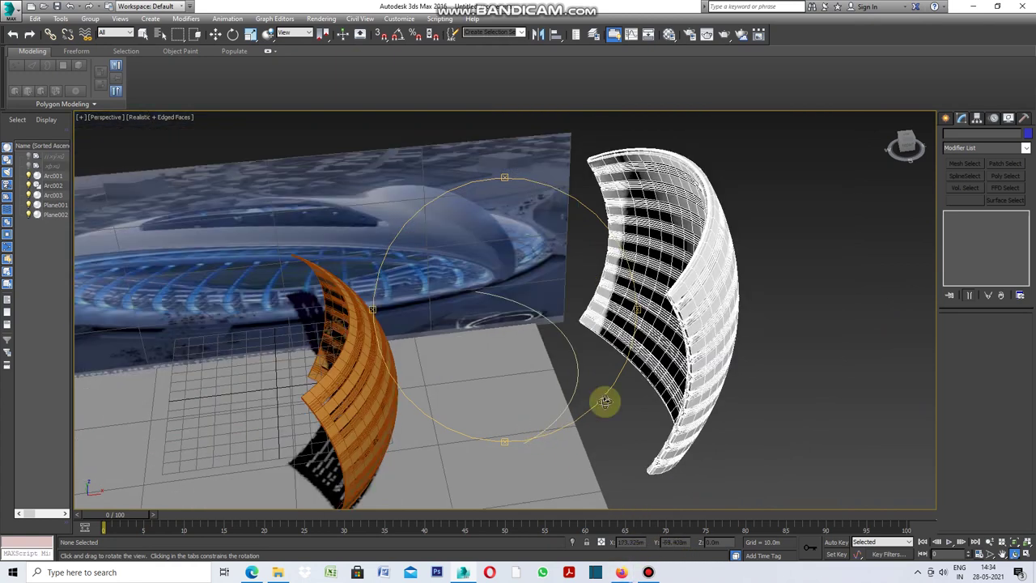
scroll(709, 311, "up", 3)
scroll(709, 312, "up", 2)
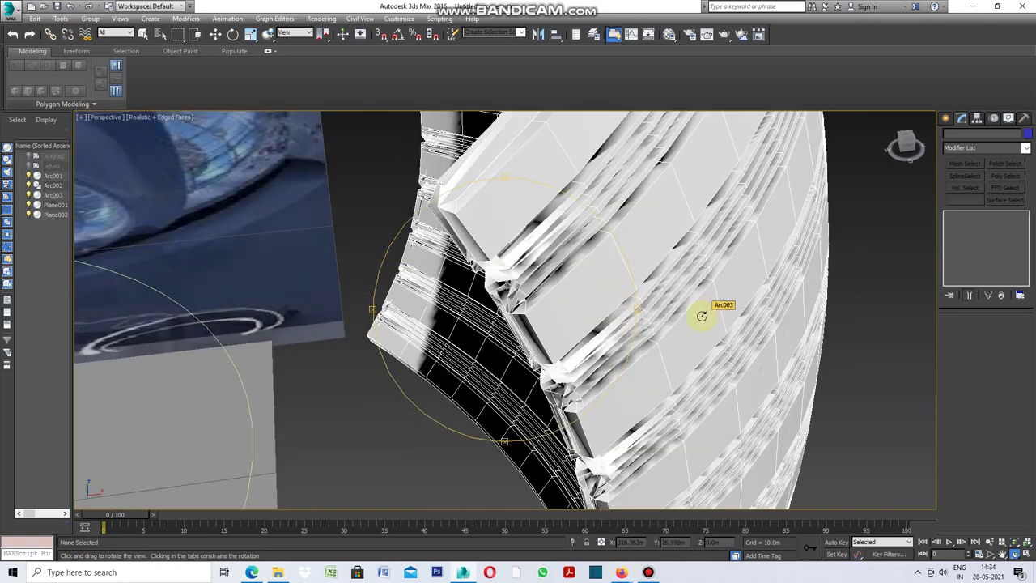